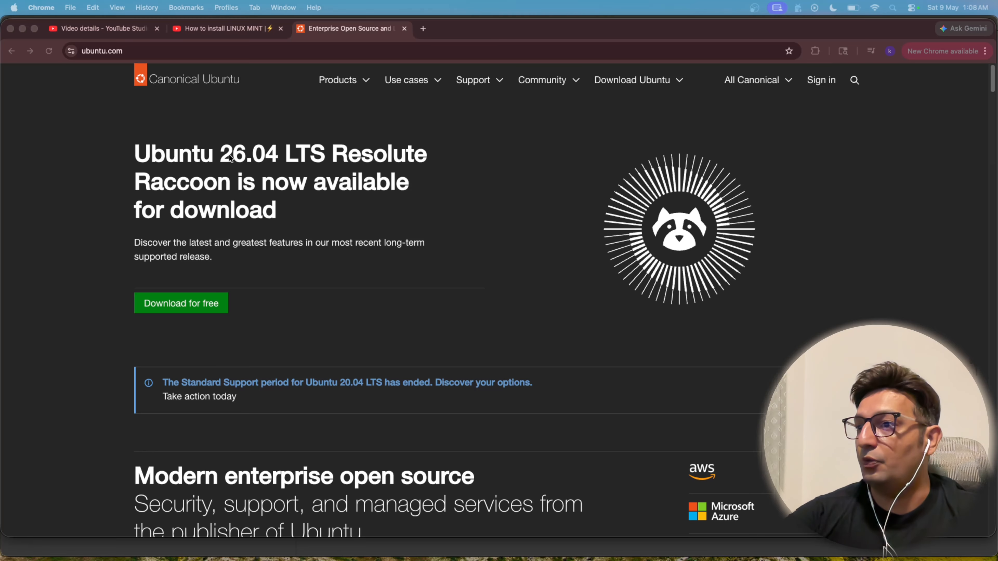
Step: Examine the Ubuntu 26.04 LTS Resolute Raccoon release heading on the Ubuntu homepage, focusing on the version number and LTS label
click(228, 157)
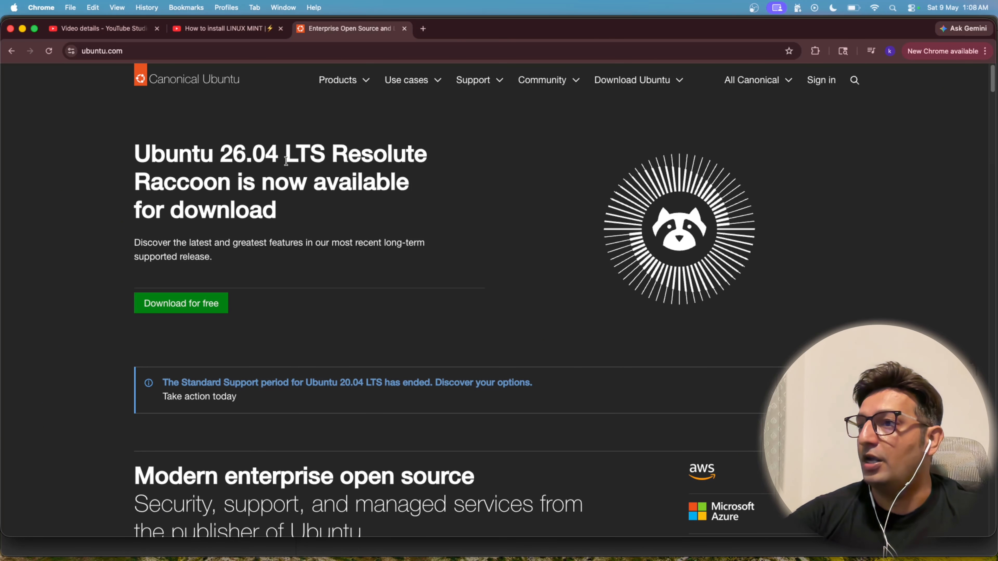
drag(285, 155, 321, 154)
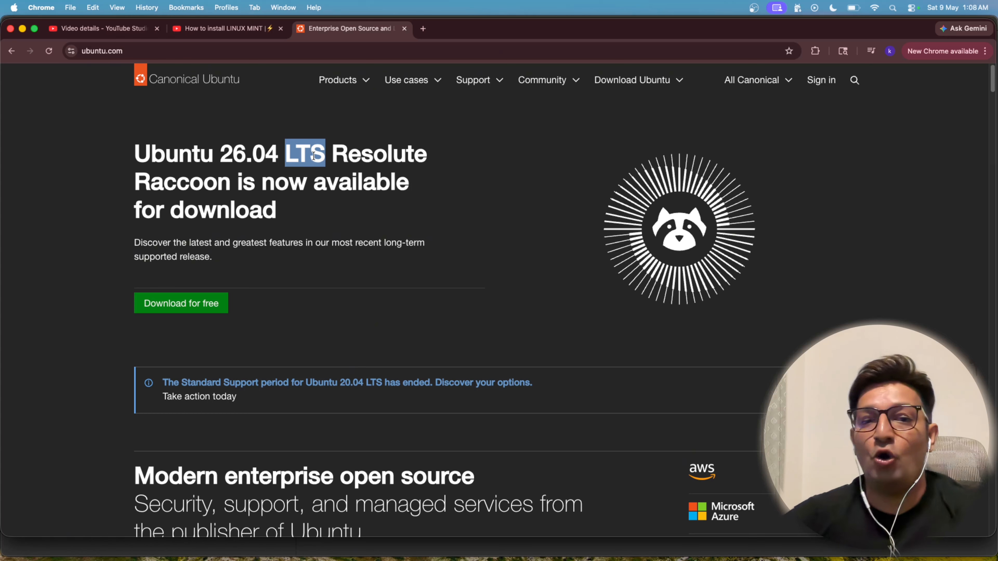
click(295, 151)
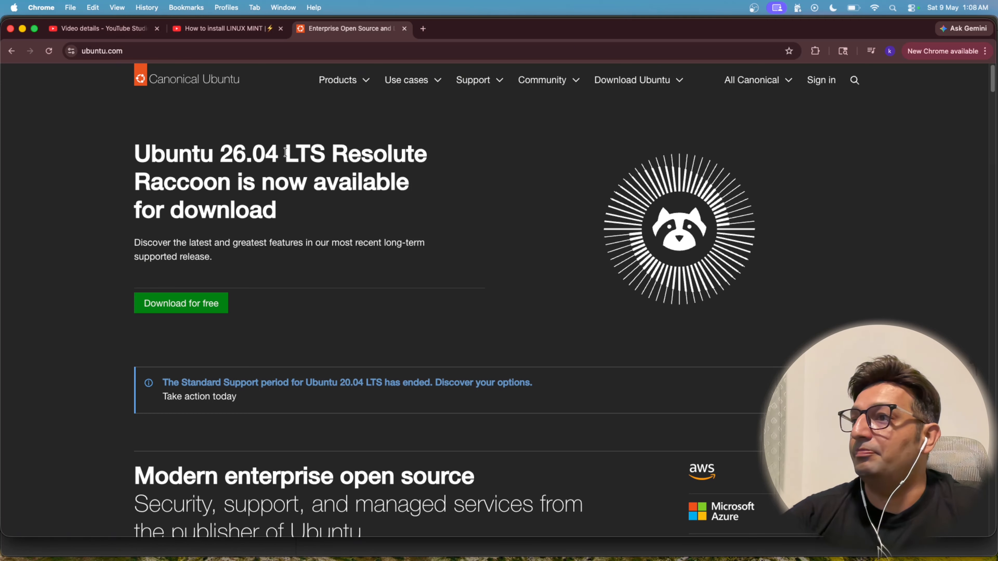
drag(284, 154, 318, 146)
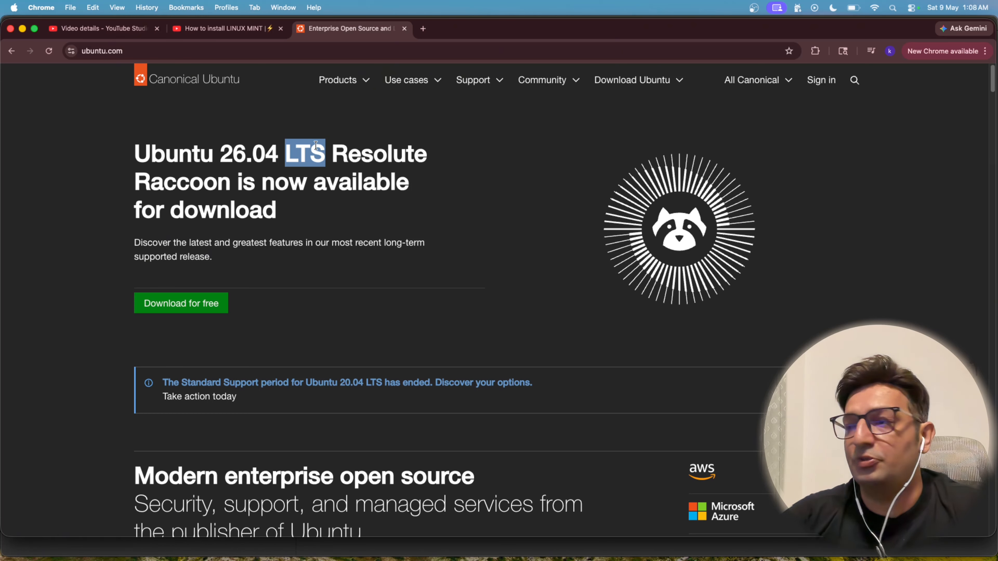
drag(284, 153, 235, 151)
click(326, 167)
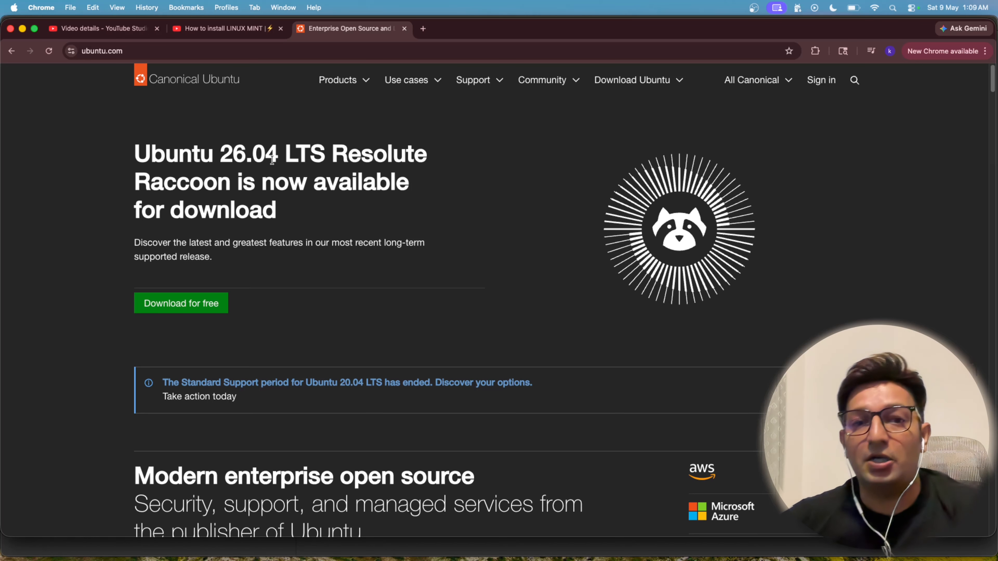
Step: Review the Ubuntu OS product list and compare the Desktop and Server download options on the Ubuntu site
click(366, 84)
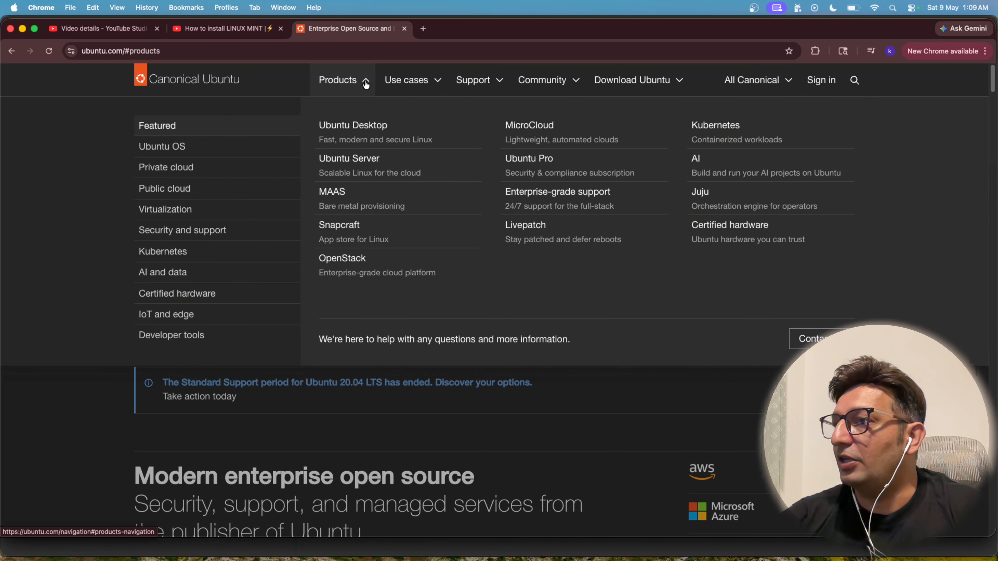
click(197, 150)
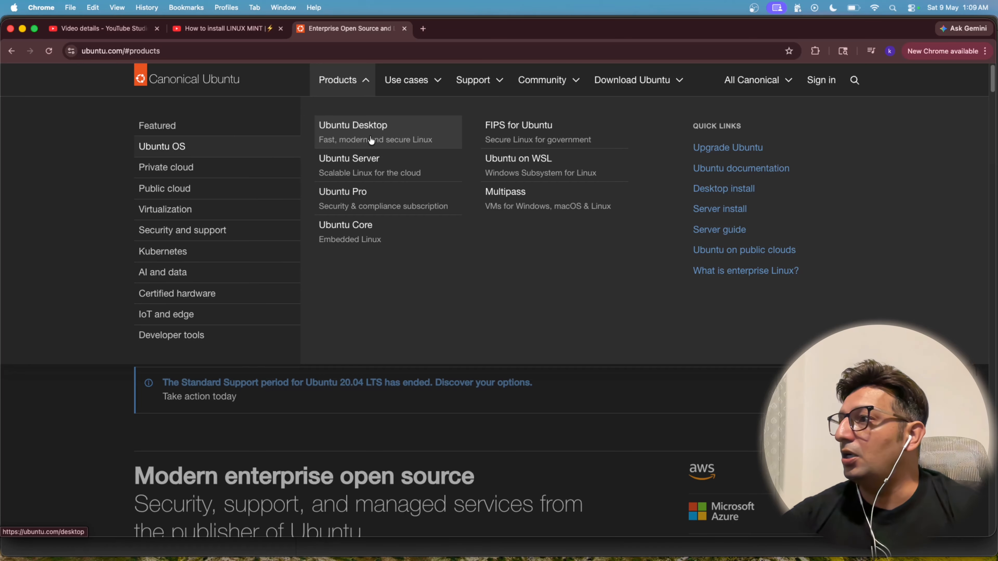
click(667, 77)
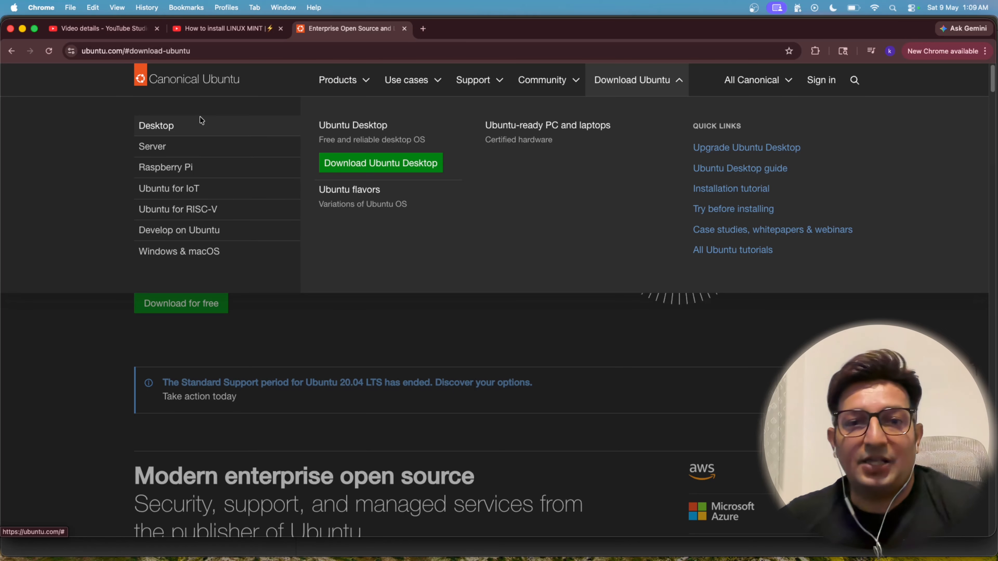
click(191, 145)
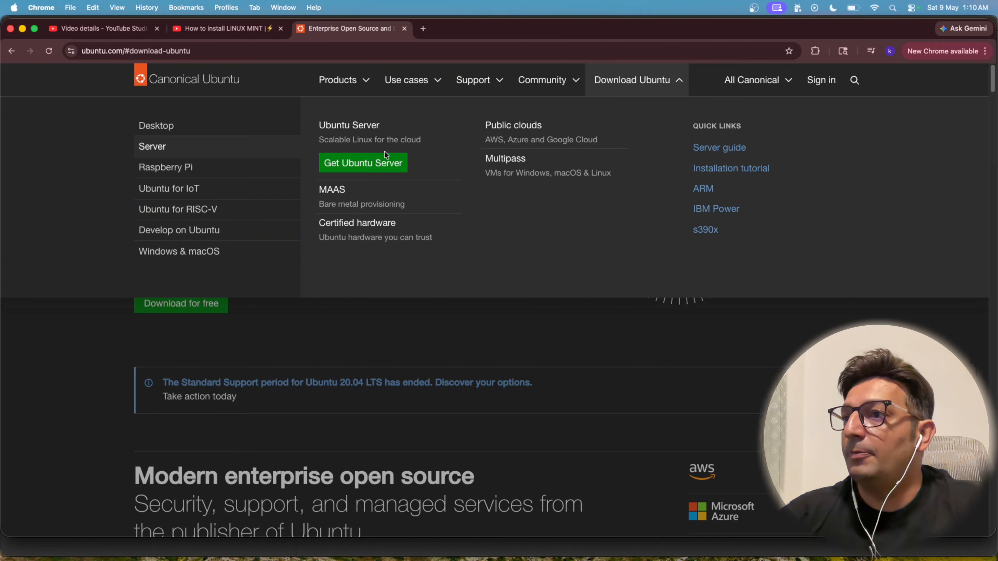
click(179, 126)
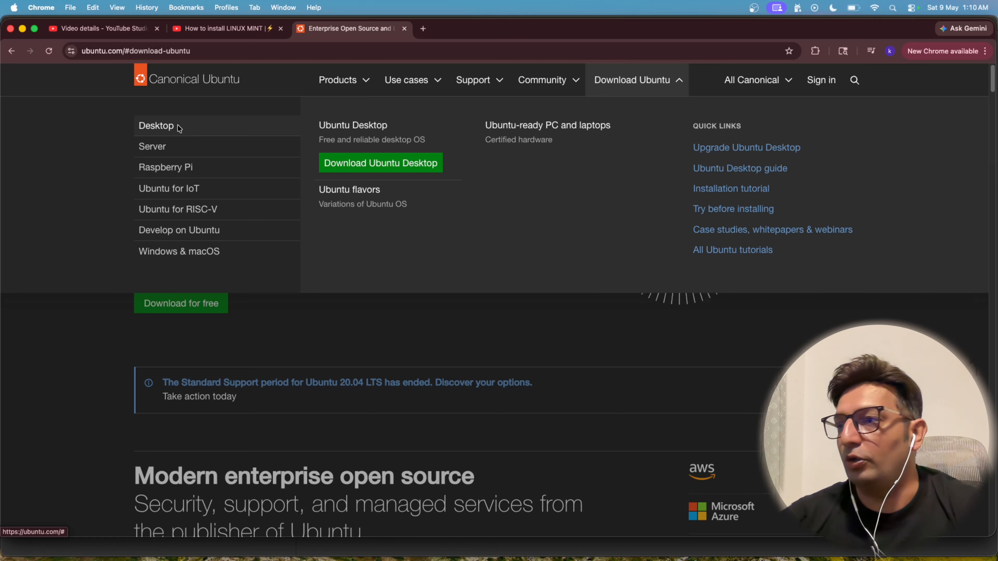
click(198, 154)
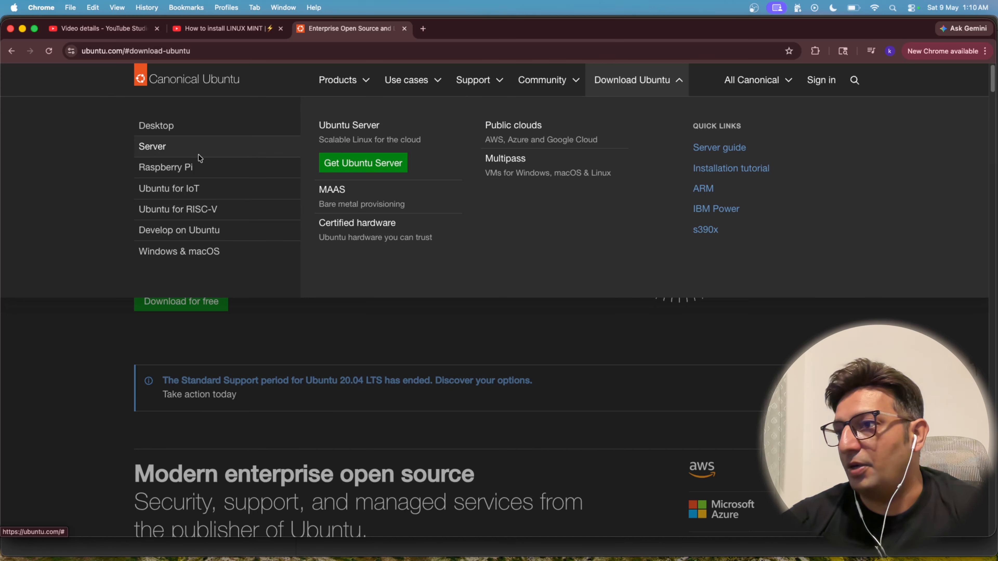
Step: Open the Ubuntu Desktop download page, briefly checking the other download categories such as Cloud
click(196, 133)
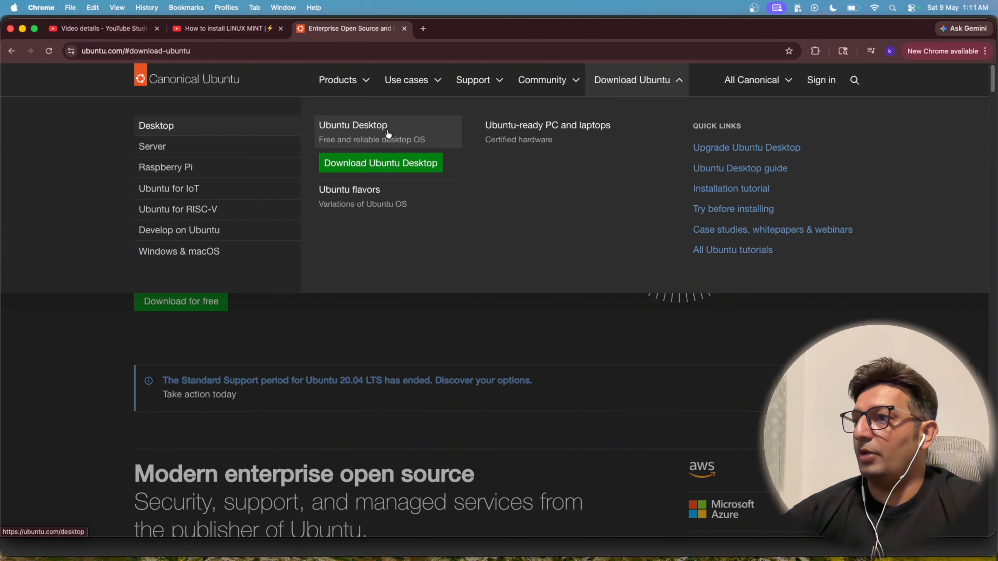
click(378, 168)
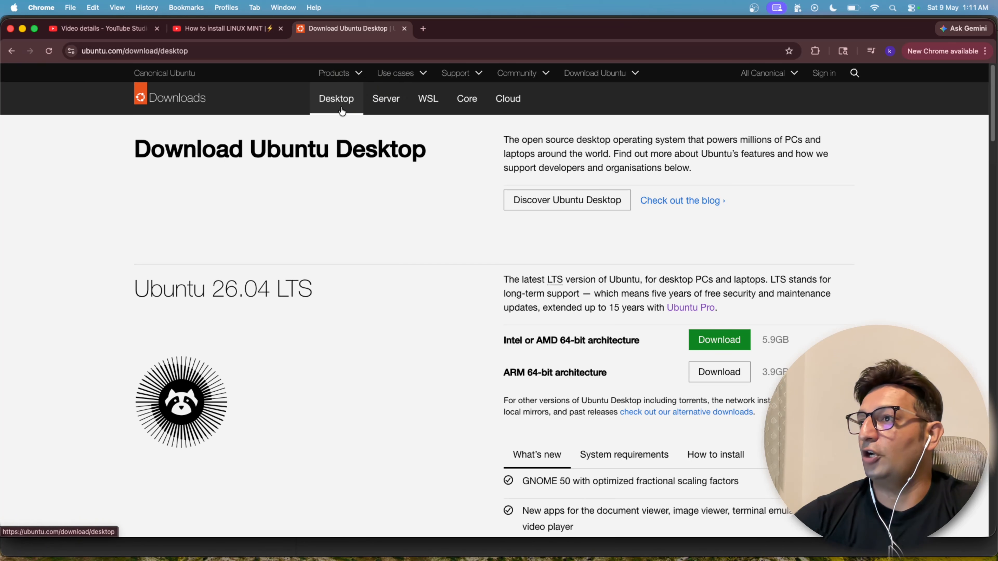
click(390, 106)
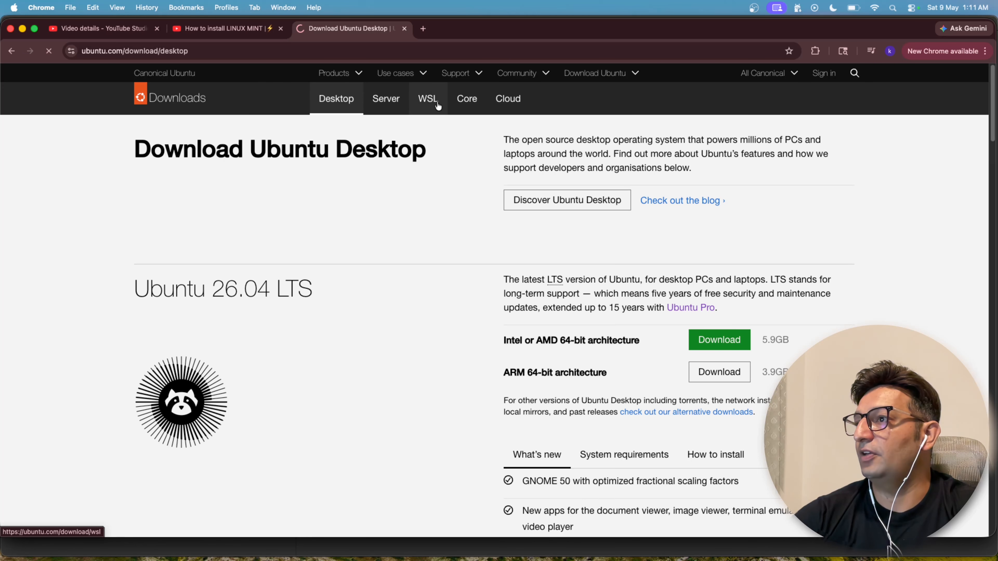
click(515, 102)
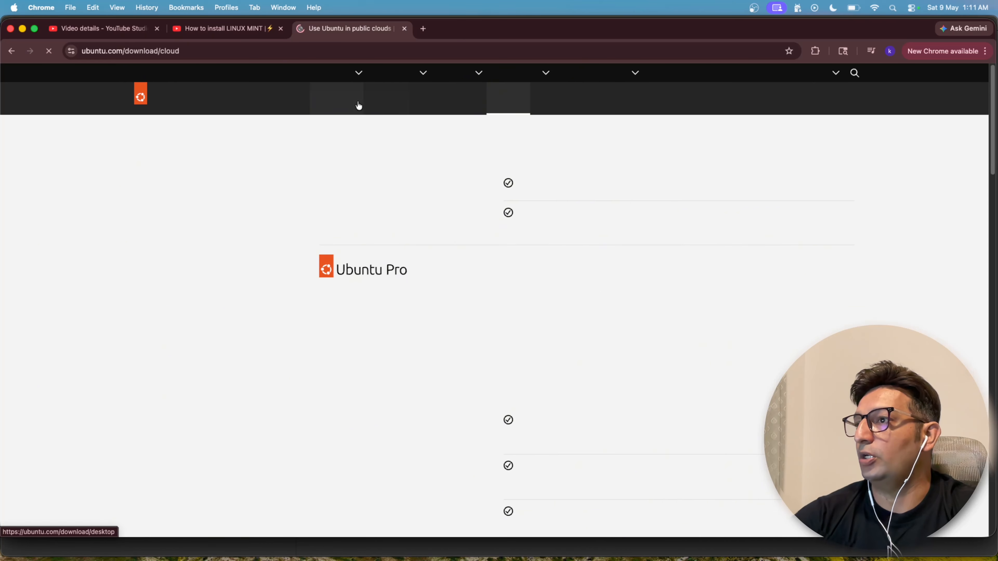
click(341, 105)
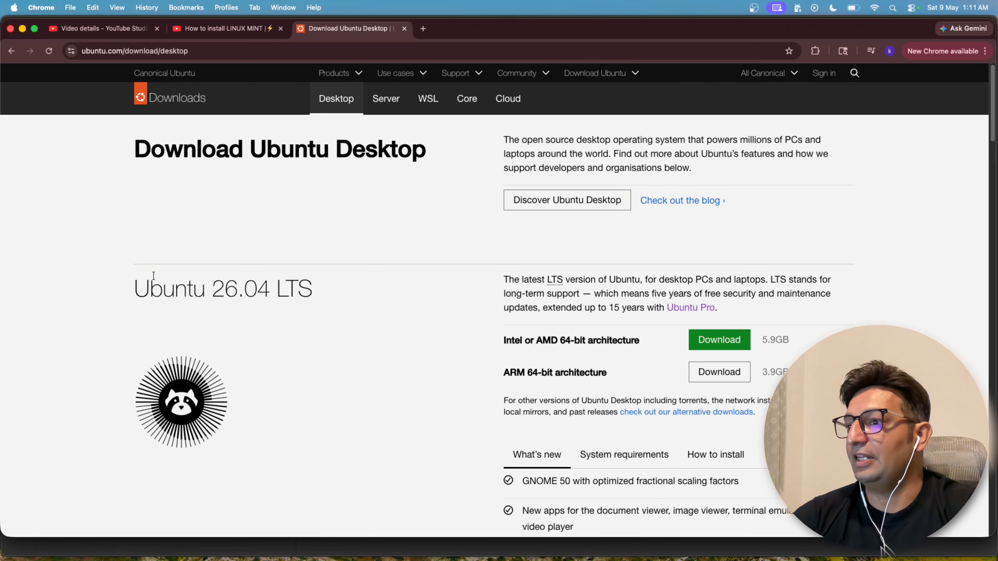
Step: Read the Ubuntu 26.04 LTS description on the download page, including the meaning of LTS and its security and maintenance update period
scroll(154, 276, down, 2)
drag(135, 256, 317, 259)
scroll(517, 236, down, 1)
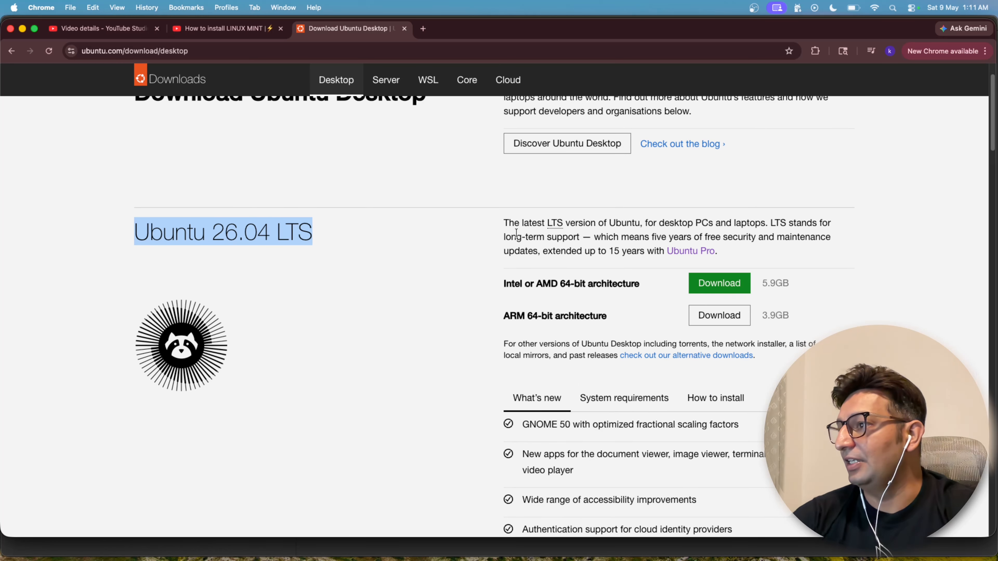
drag(509, 223, 672, 232)
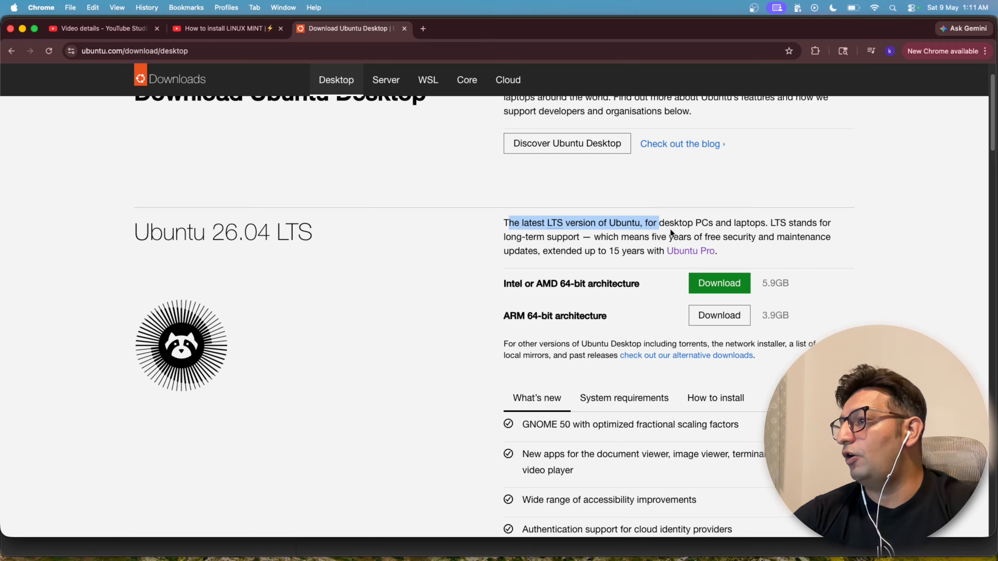
ctrl+scroll(699, 220, up, 5)
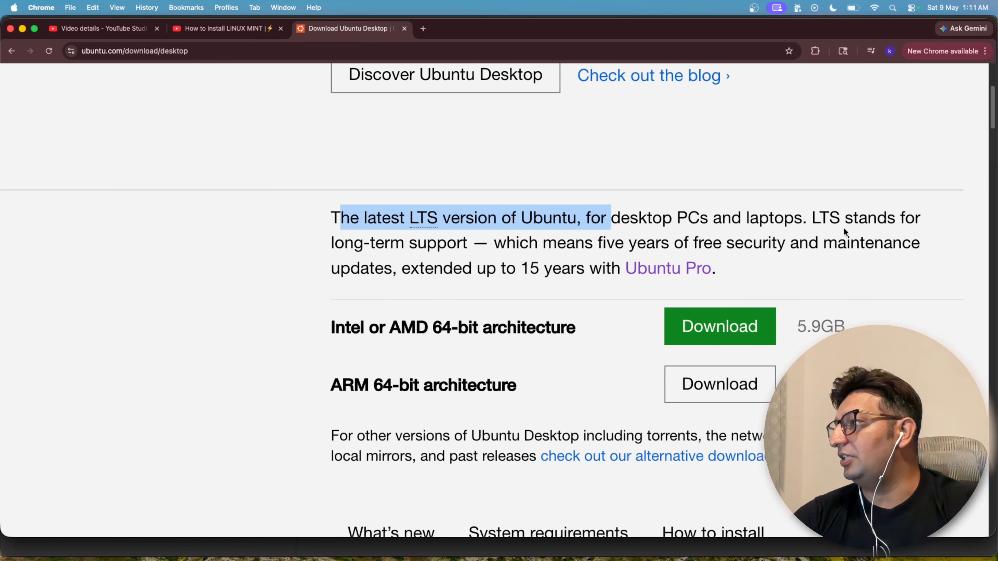
drag(812, 217, 905, 219)
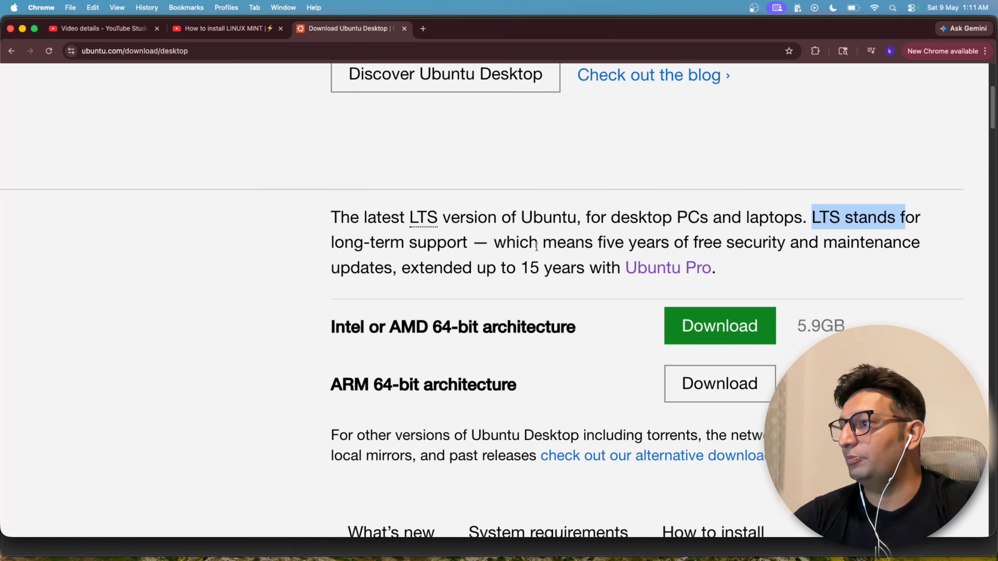
scroll(537, 246, right, 2)
drag(462, 242, 533, 282)
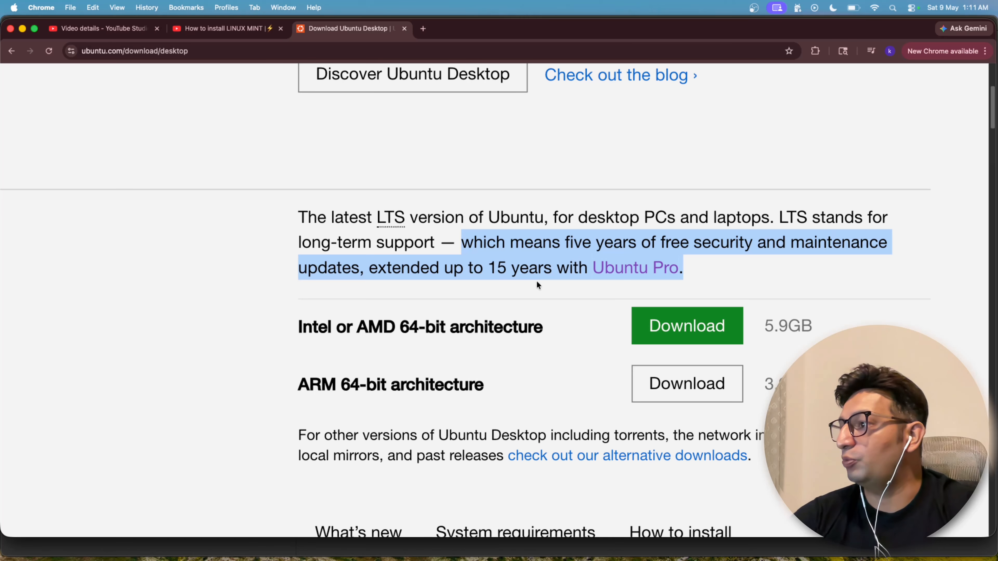
scroll(496, 250, down, 3)
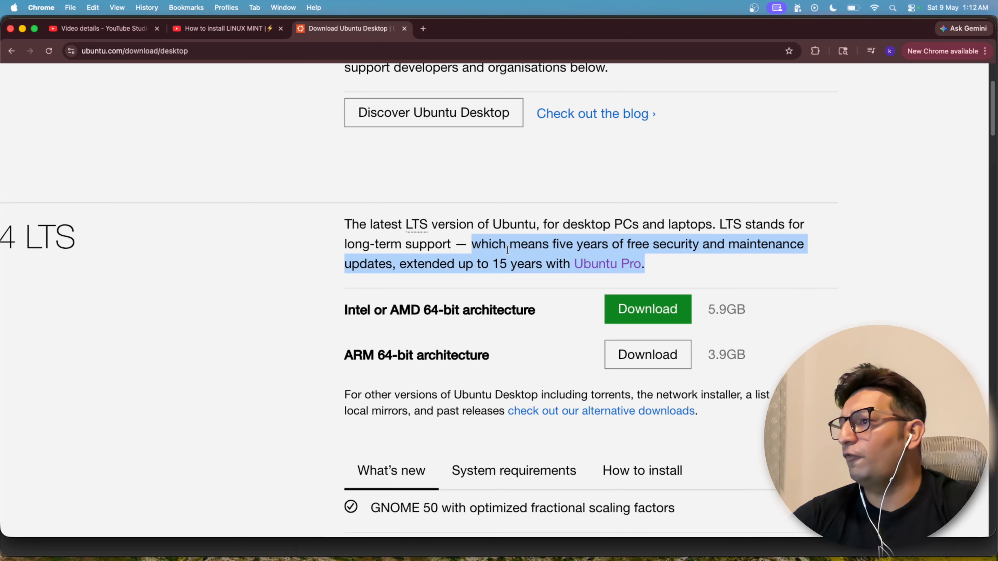
scroll(531, 270, left, 4)
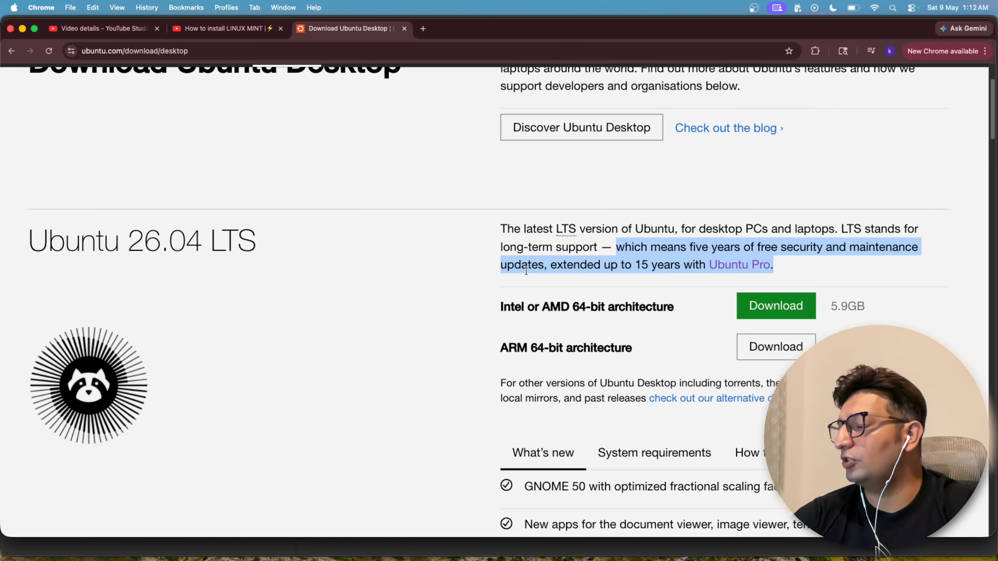
scroll(496, 243, down, 2)
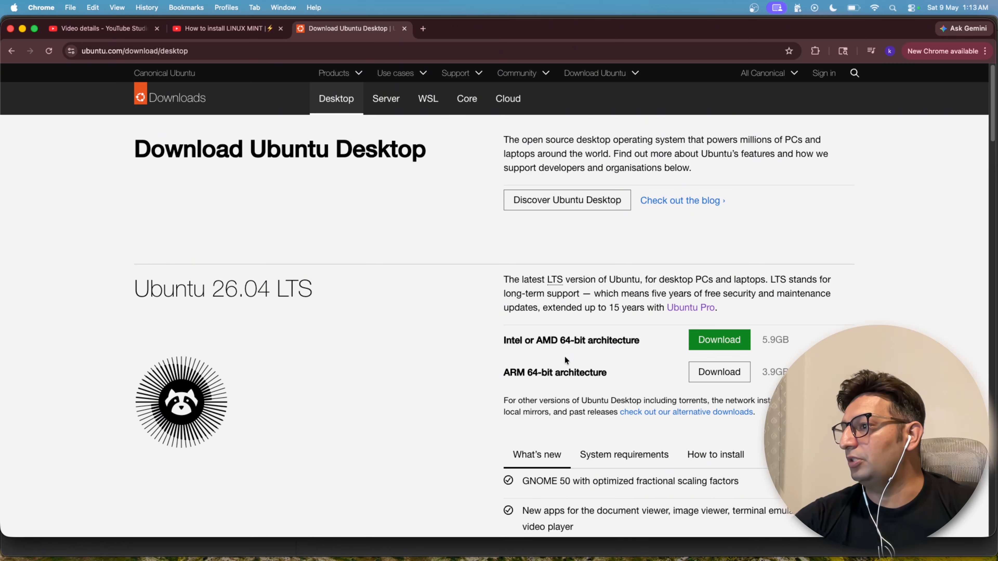
Step: Download the Ubuntu Desktop 26.04 LTS image for the ARM 64-bit architecture
scroll(663, 365, down, 3)
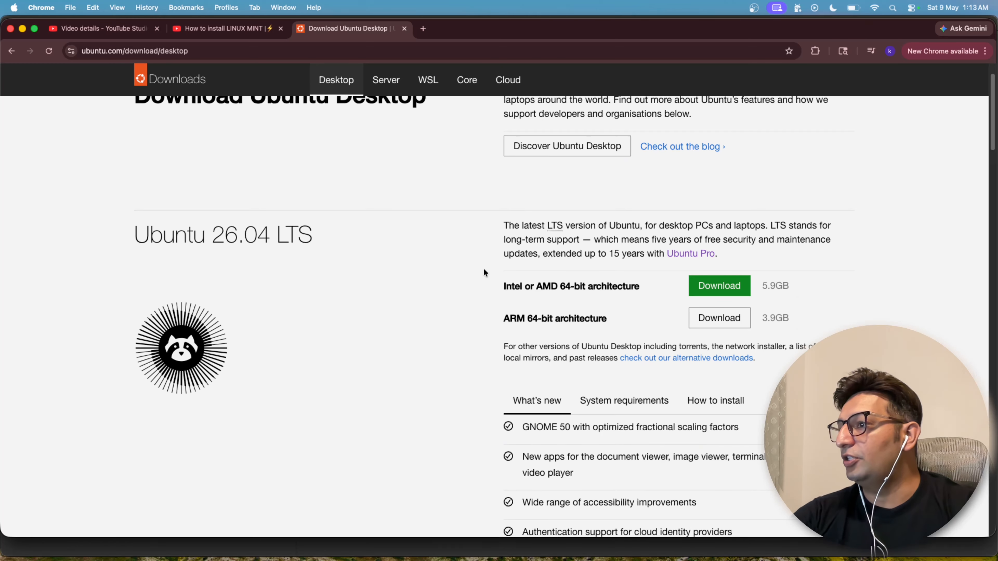
scroll(568, 294, up, 5)
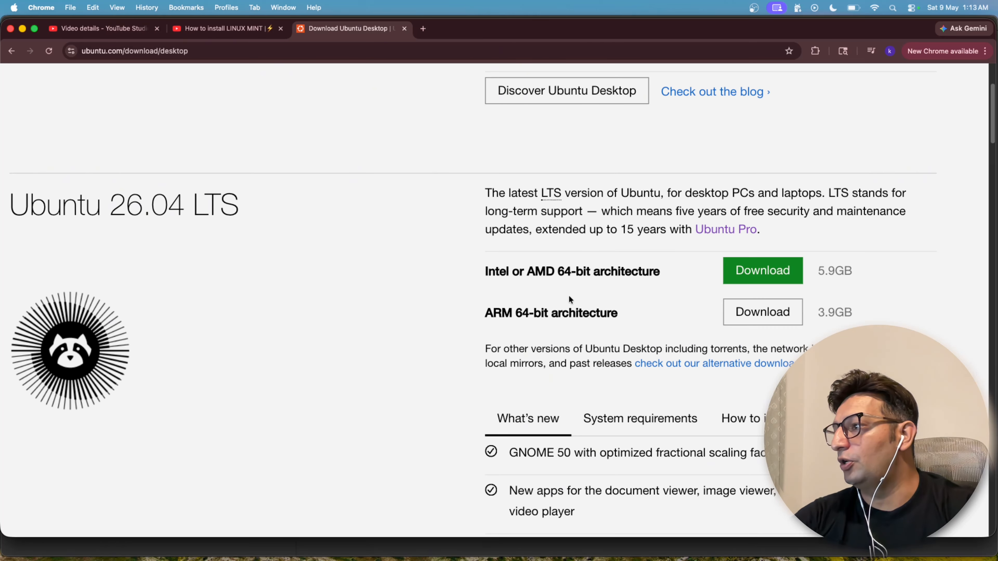
scroll(570, 299, right, 3)
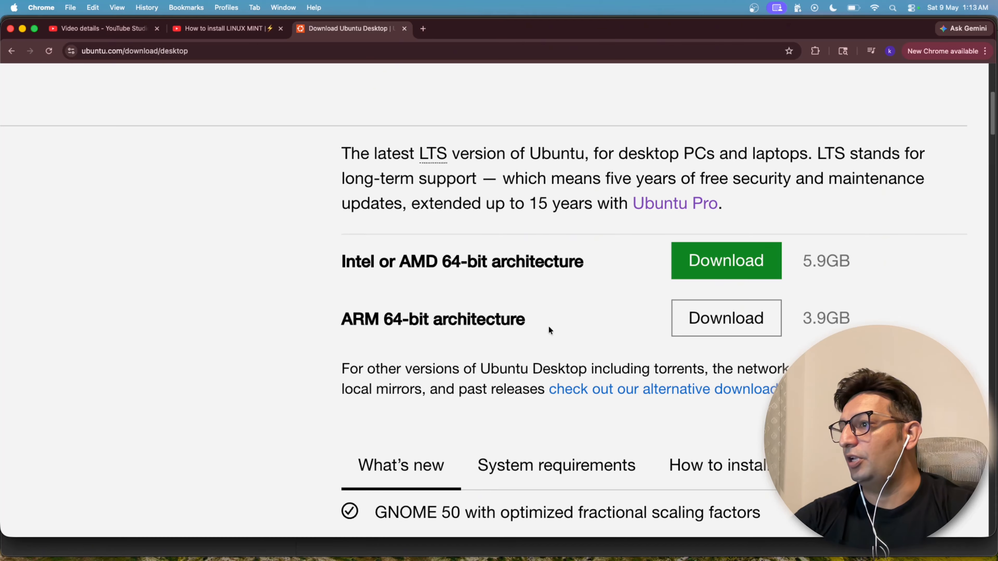
click(725, 329)
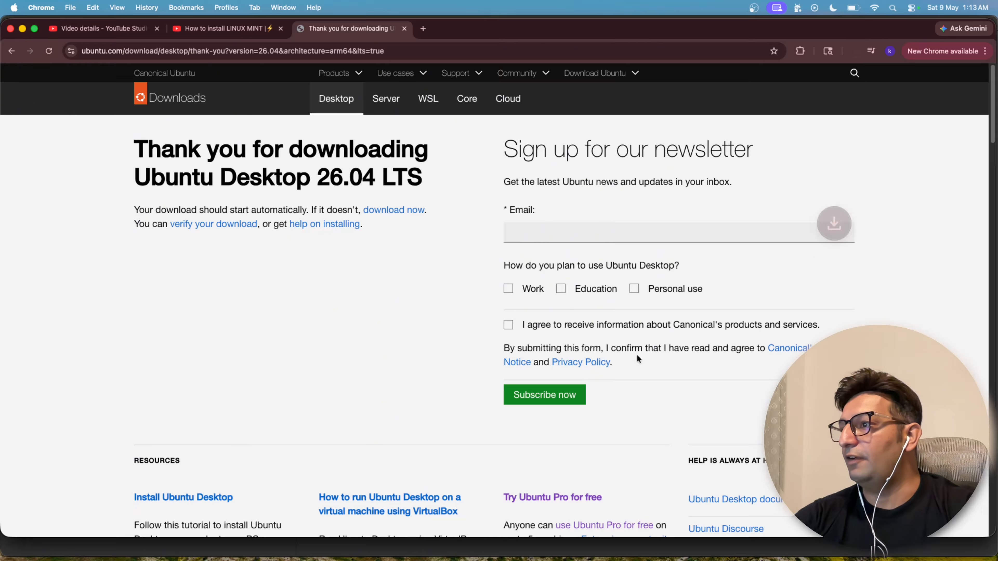
Step: Check the downloaded Ubuntu 26.04 desktop ISO file in Finder's Ubuntu Linux folder and return to Chrome
click(852, 52)
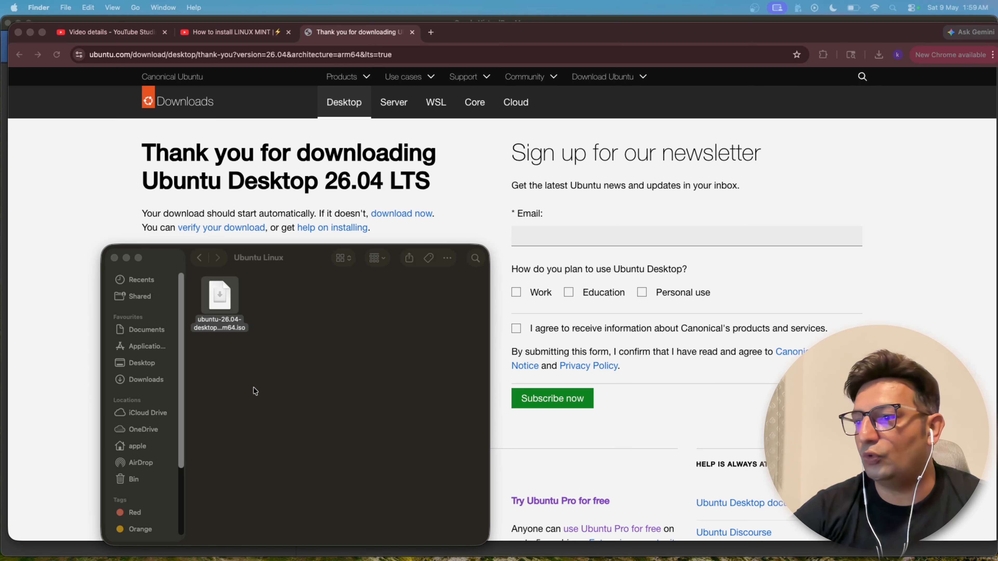
click(221, 296)
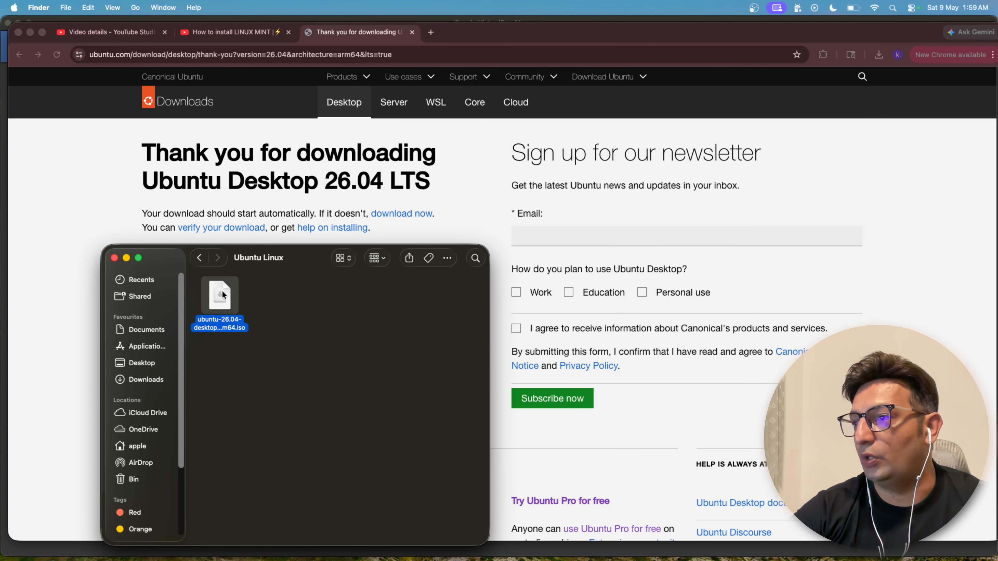
click(287, 145)
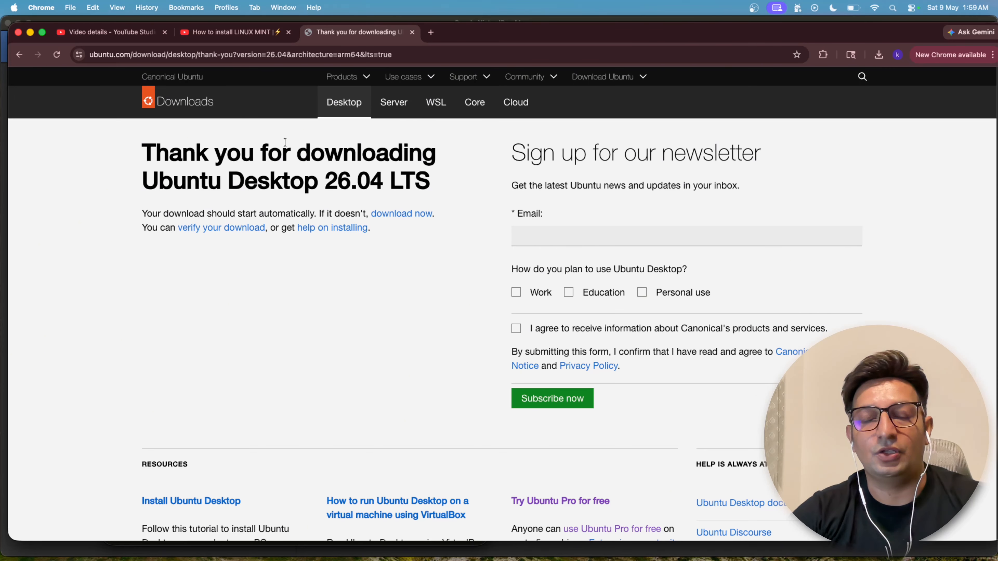
Step: Search the web for virtualbox in a new tab and open the download page of the Oracle VirtualBox site
click(432, 33)
text(vir)
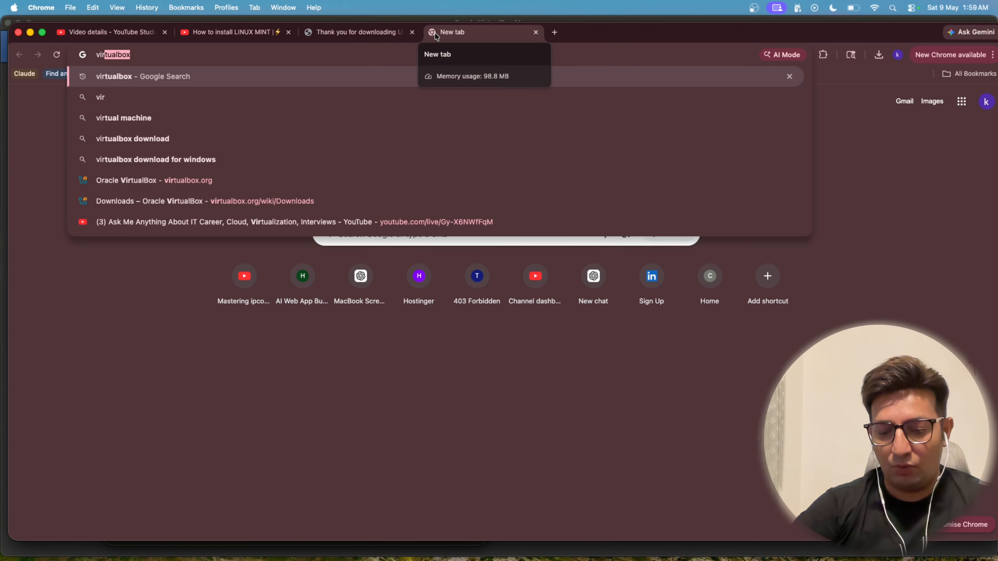
text(tual)
key(Return)
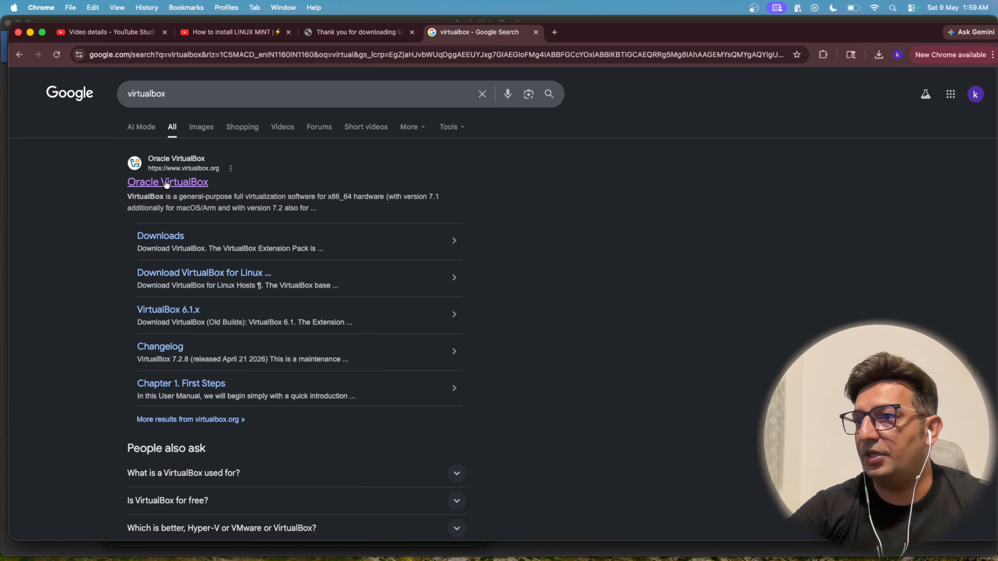
click(184, 184)
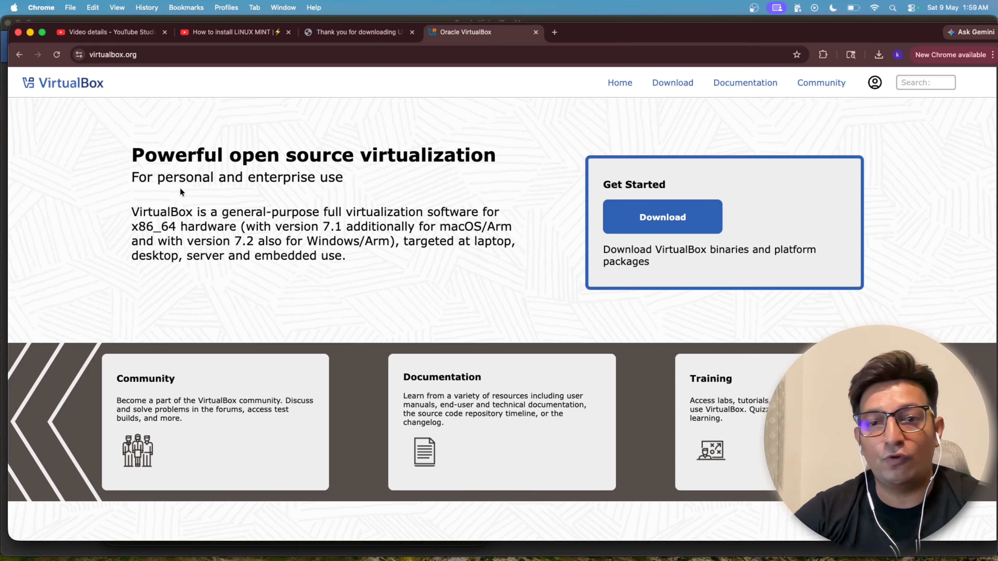
click(703, 226)
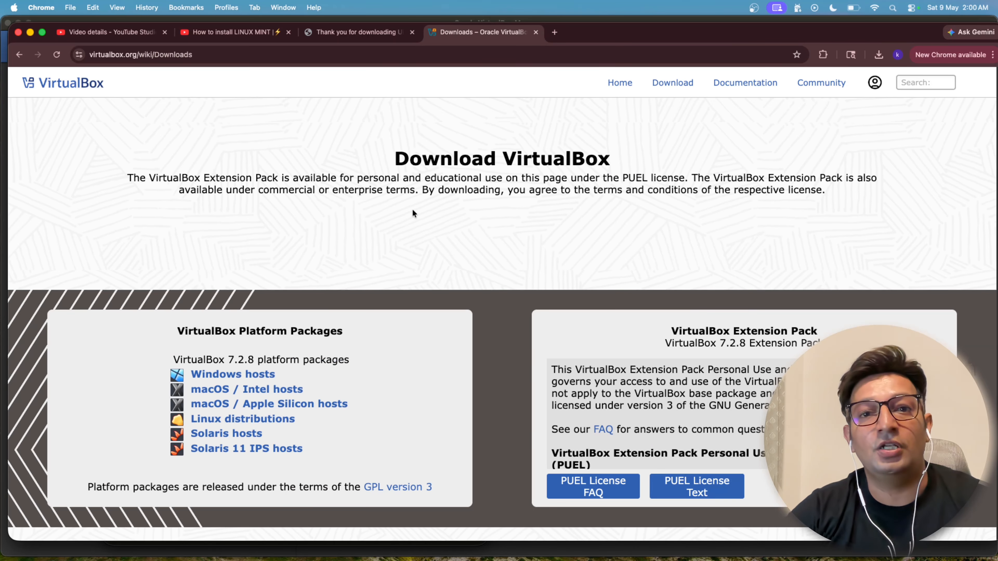
Step: Download the VirtualBox 7.2.8 platform package for Windows hosts and check its progress in the recent downloads
scroll(340, 223, down, 3)
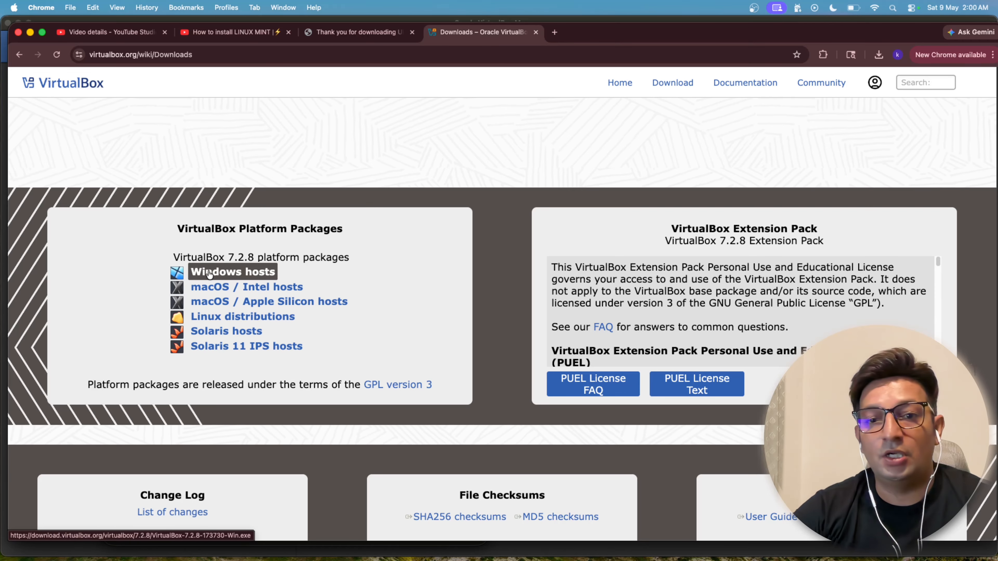
click(210, 303)
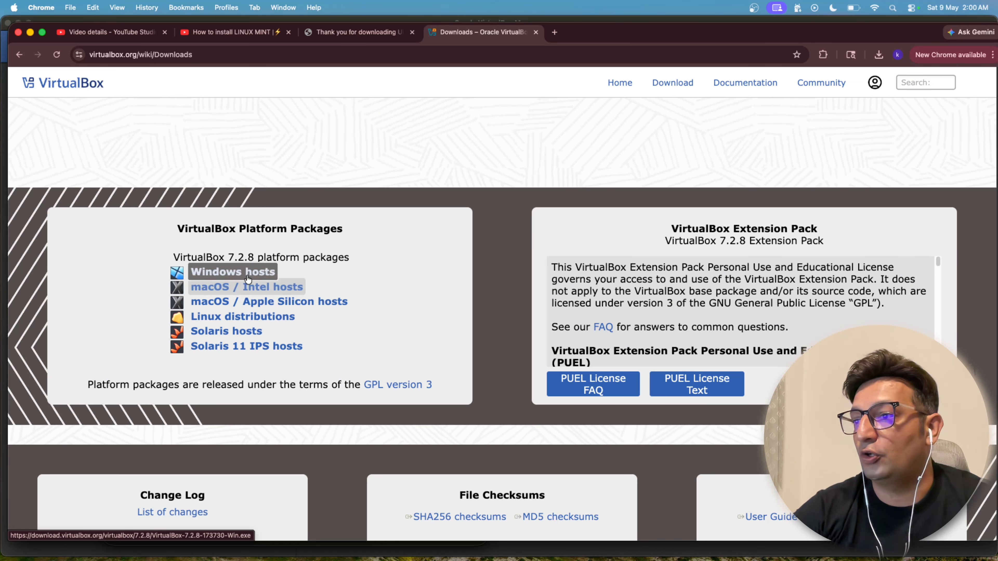
click(260, 274)
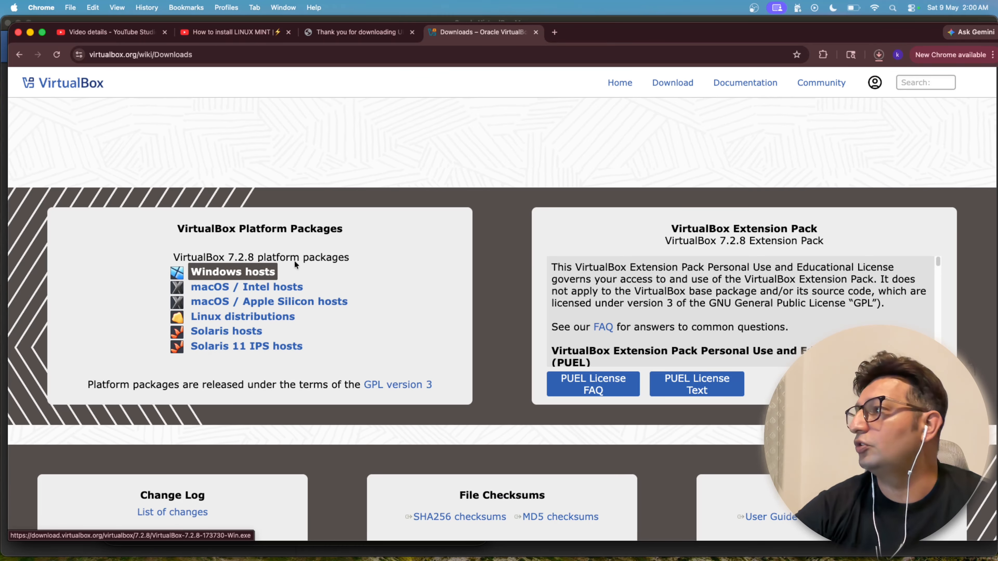
click(881, 57)
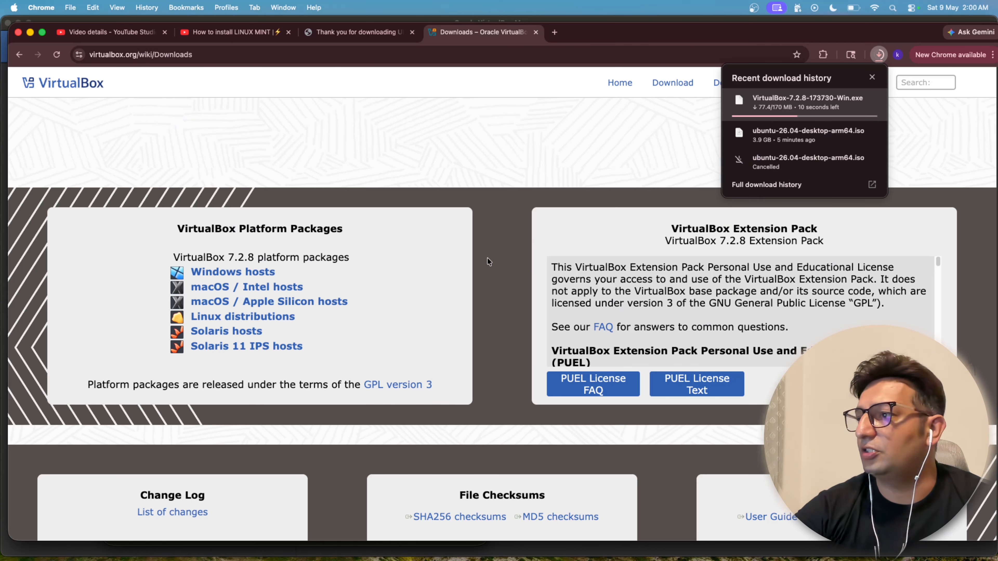
click(501, 238)
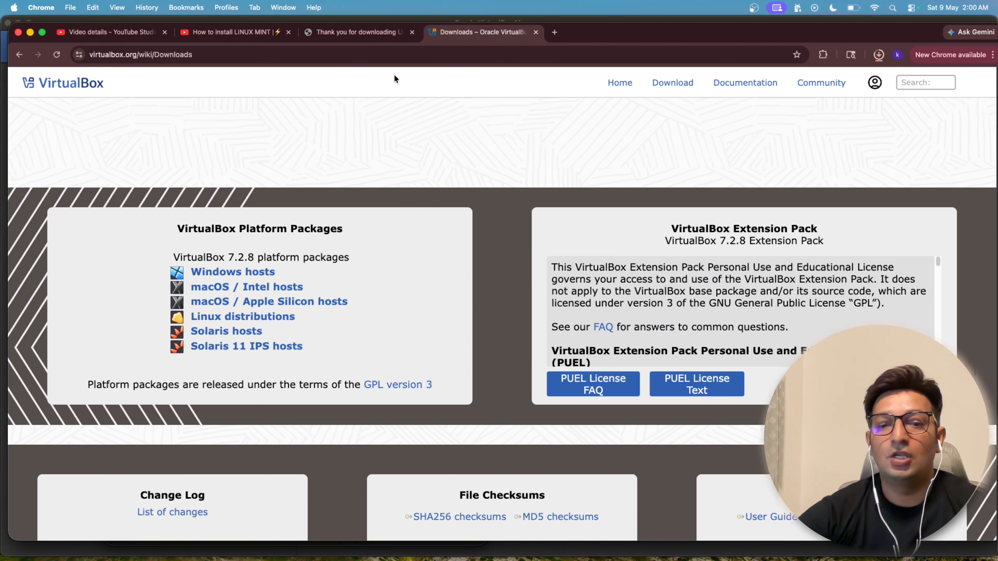
Step: Search the Mac for virtualBox and switch to the installed VirtualBox application
click(360, 34)
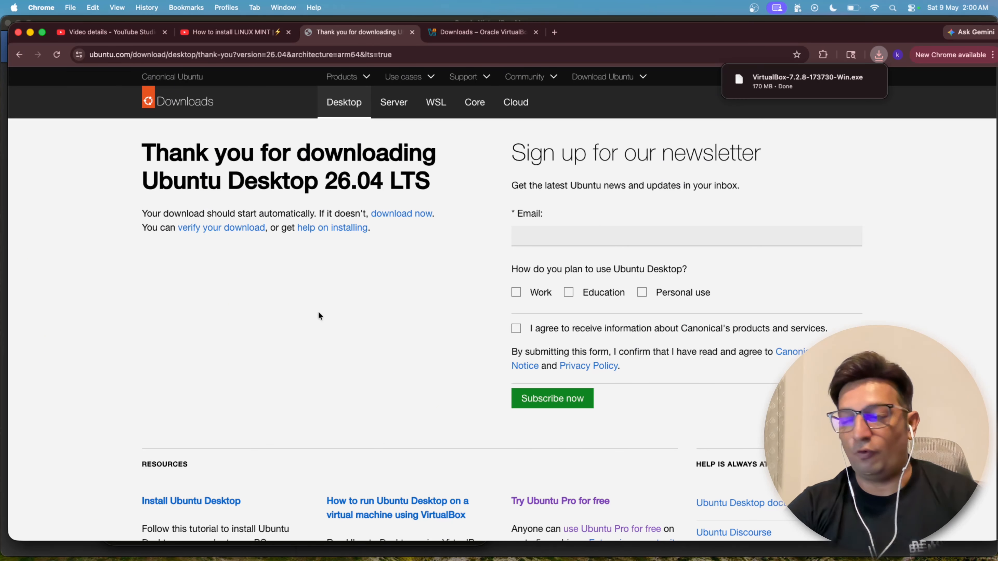
key(super+Tab)
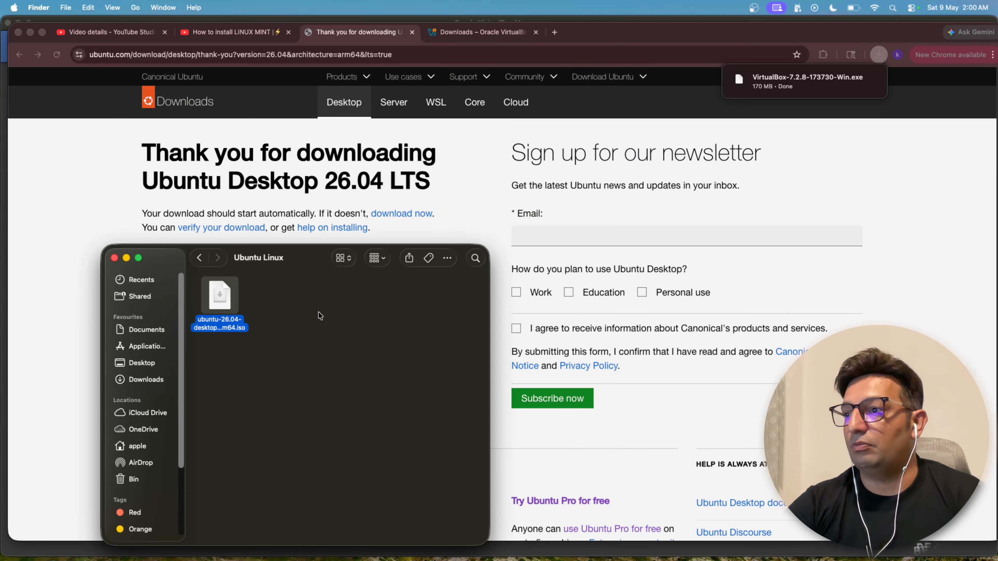
key(super+Tab)
click(893, 8)
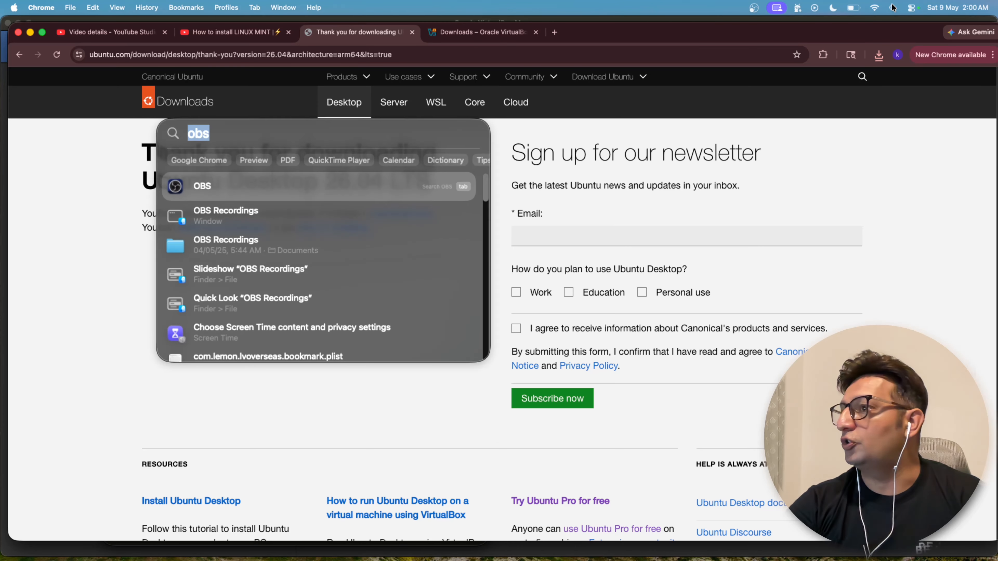
text(virtualBox)
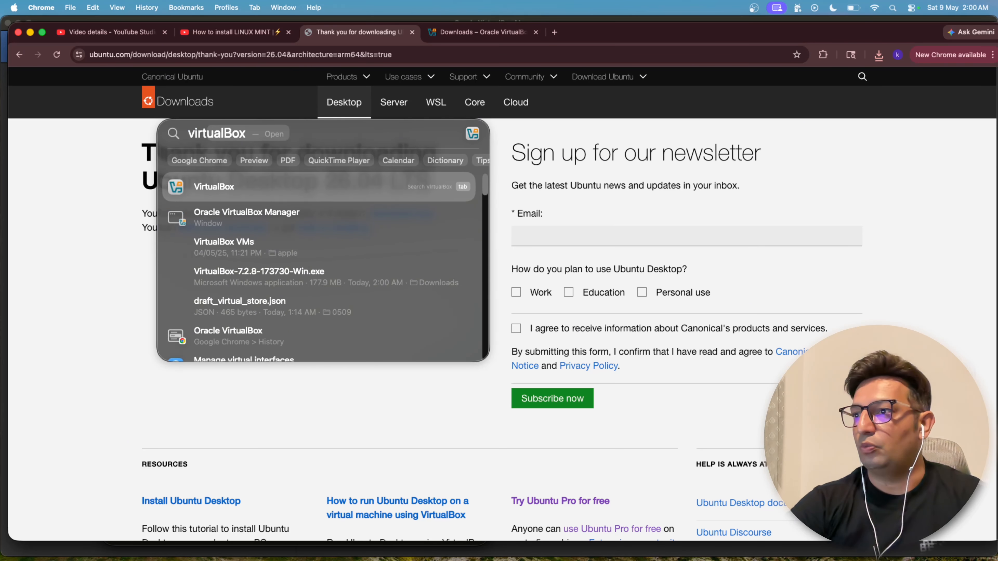
key(Return)
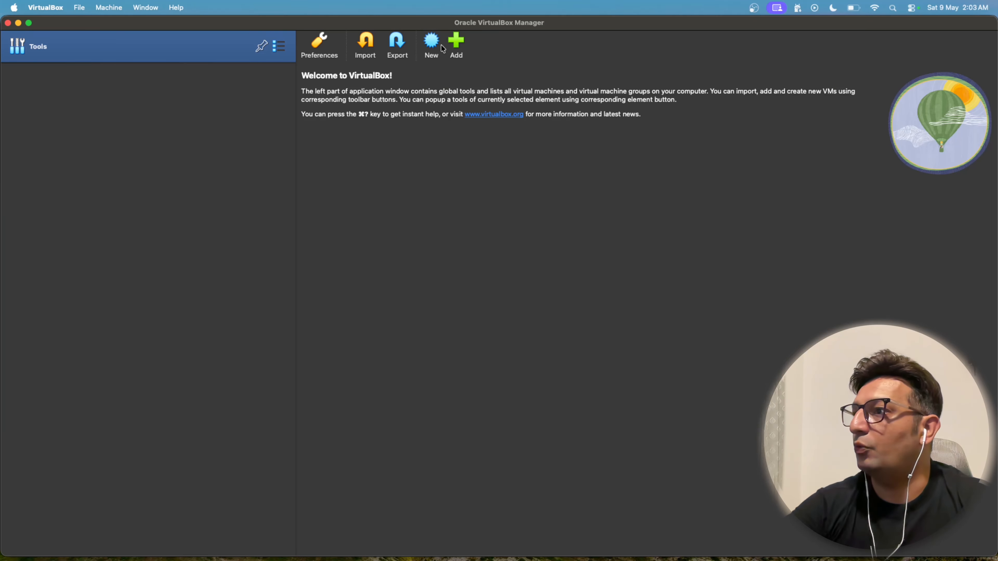
Step: Start a new virtual machine named ubuntuvm in the Documents/Ubuntu Linux folder, with ubuntu-26.04-desktop-arm64.iso as its ISO image
click(442, 48)
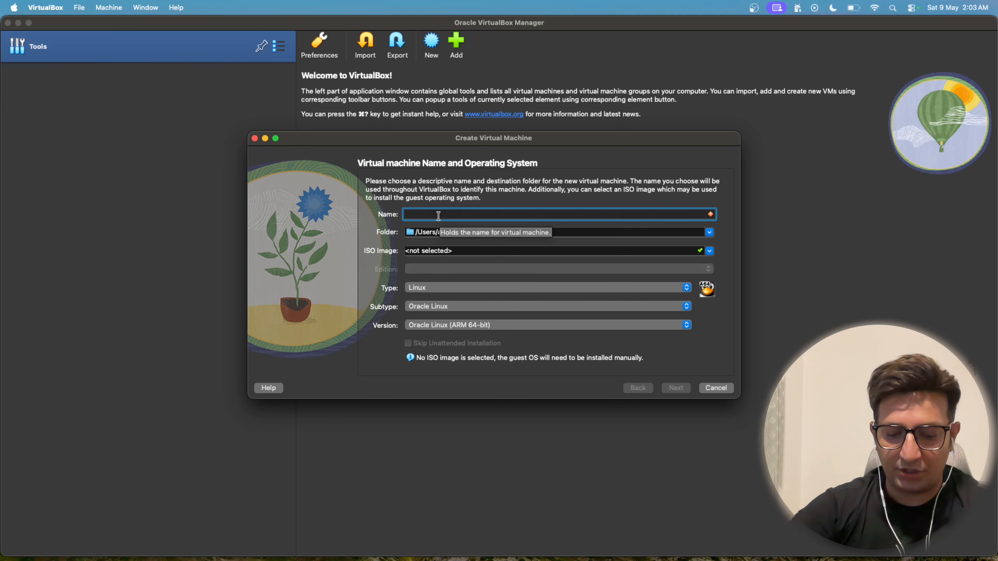
text(ubuntu)
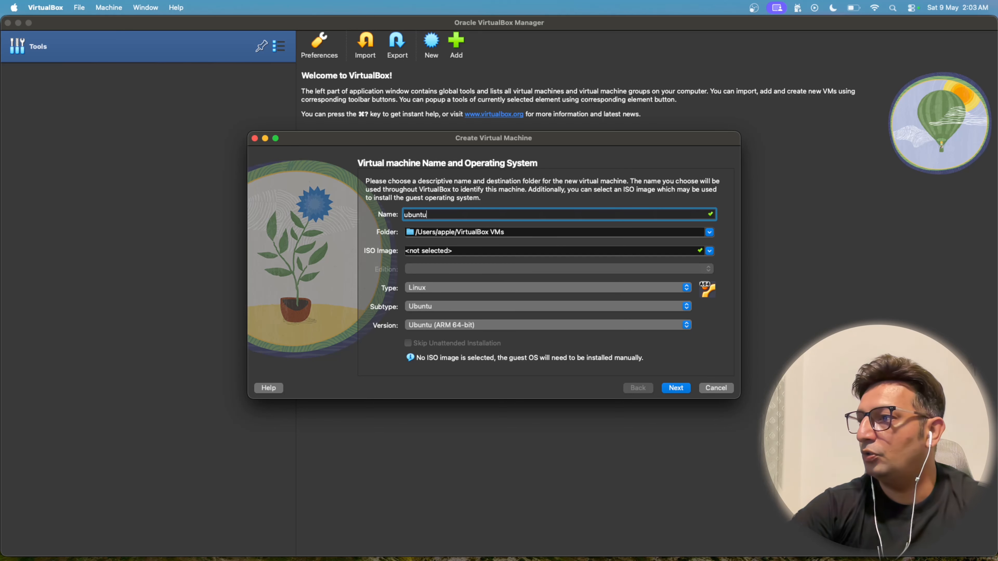
text(vm)
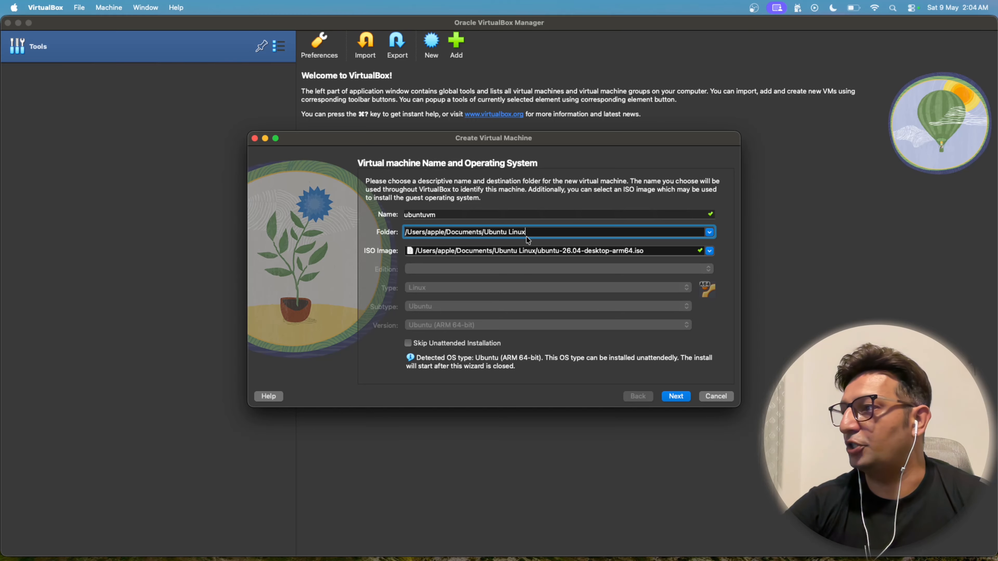
drag(535, 231, 410, 232)
click(491, 249)
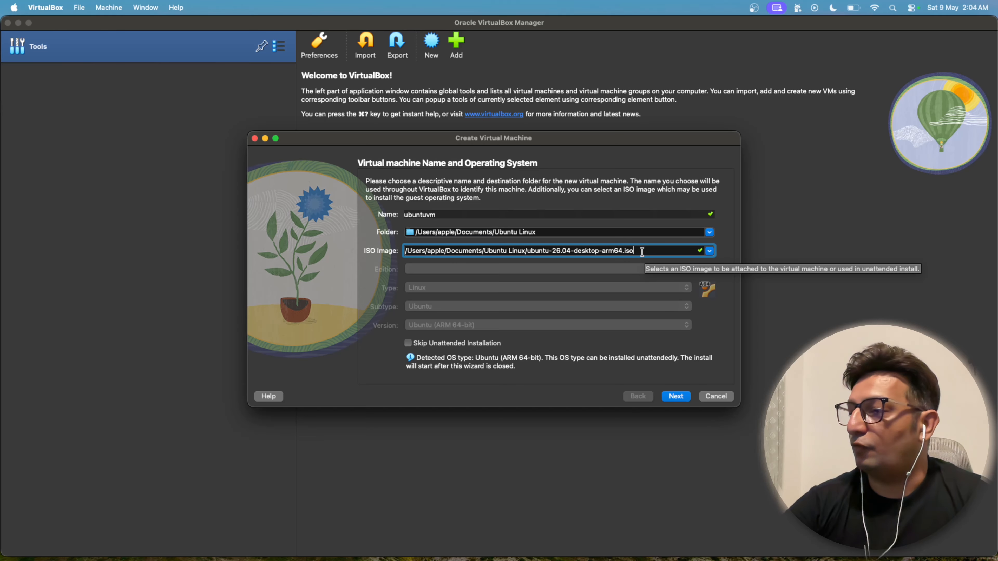
Step: Skip the unattended installation and set the machine's hardware to 4096 MB base memory and 4 processors
click(408, 345)
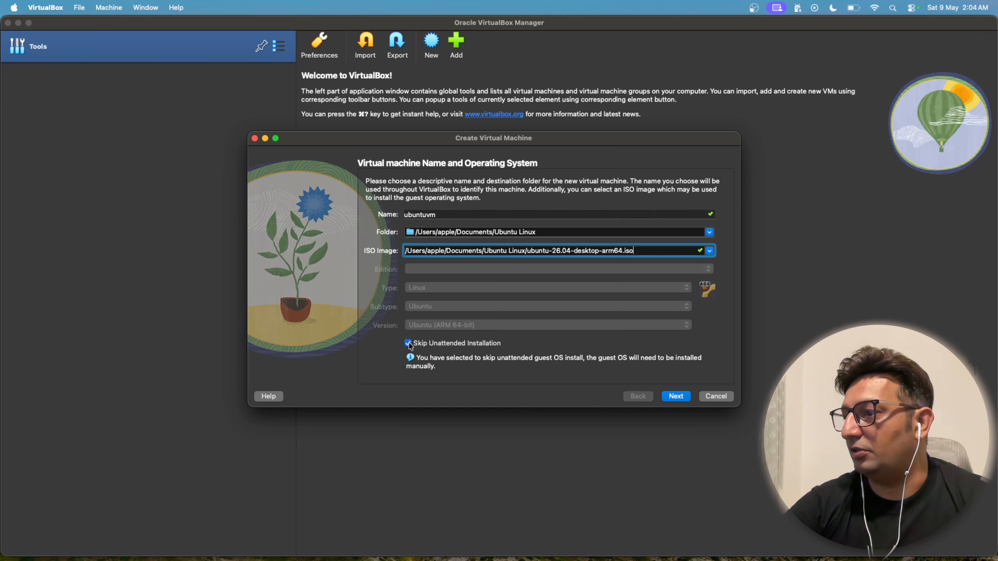
click(684, 398)
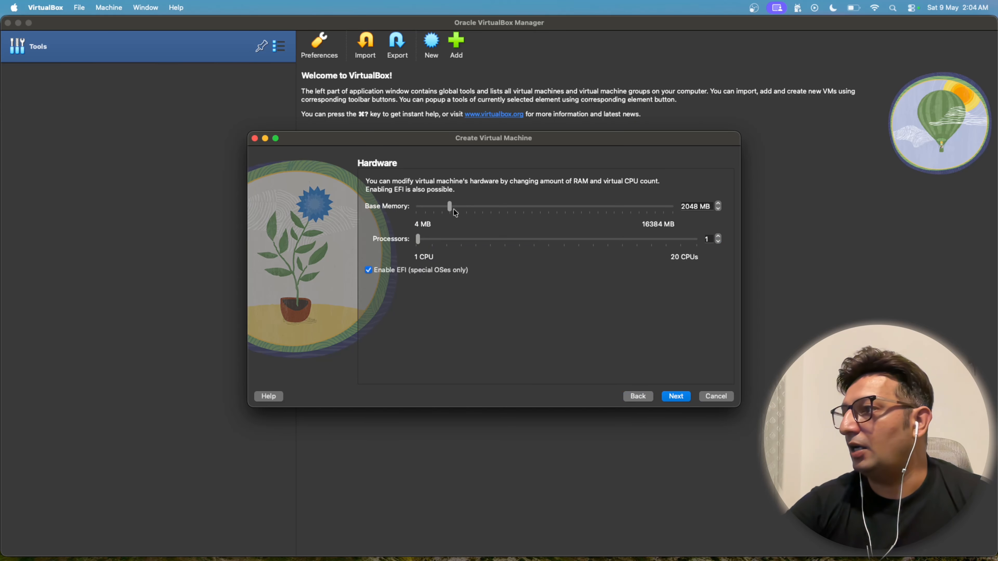
drag(451, 208, 483, 204)
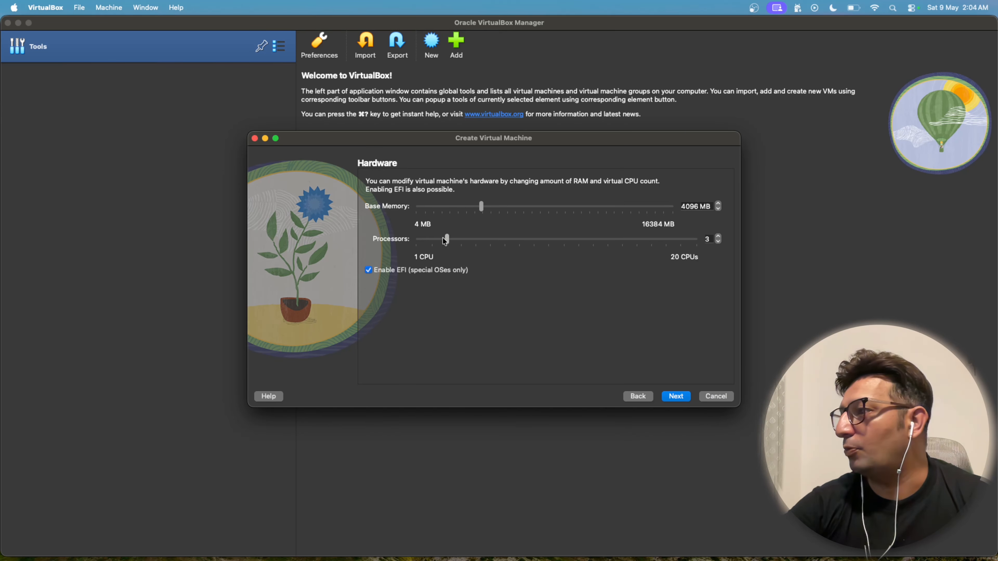
drag(444, 241, 462, 241)
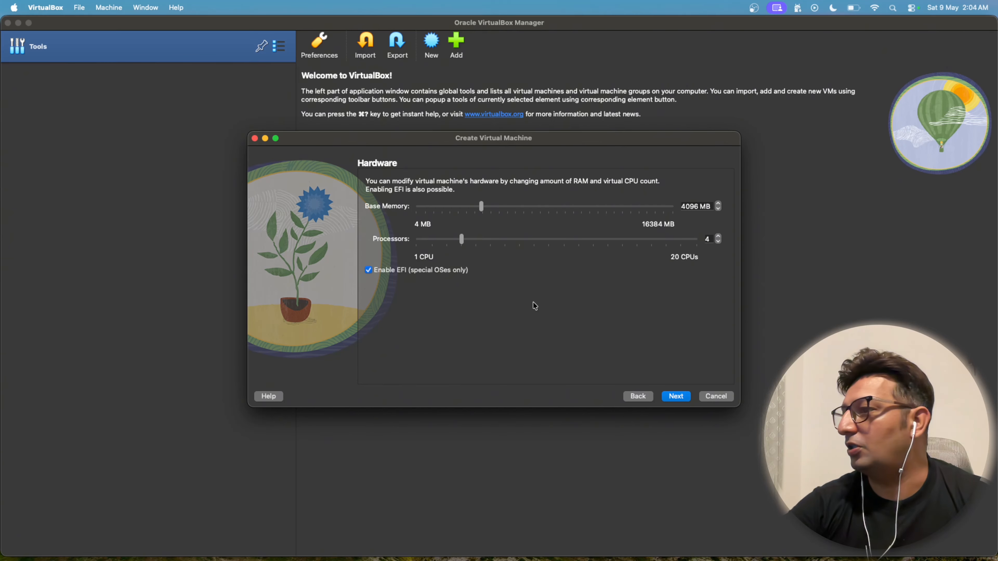
click(683, 398)
Step: Add a new 50 GB virtual hard disk without pre-allocating its full size and finish creating the machine
drag(697, 233, 727, 233)
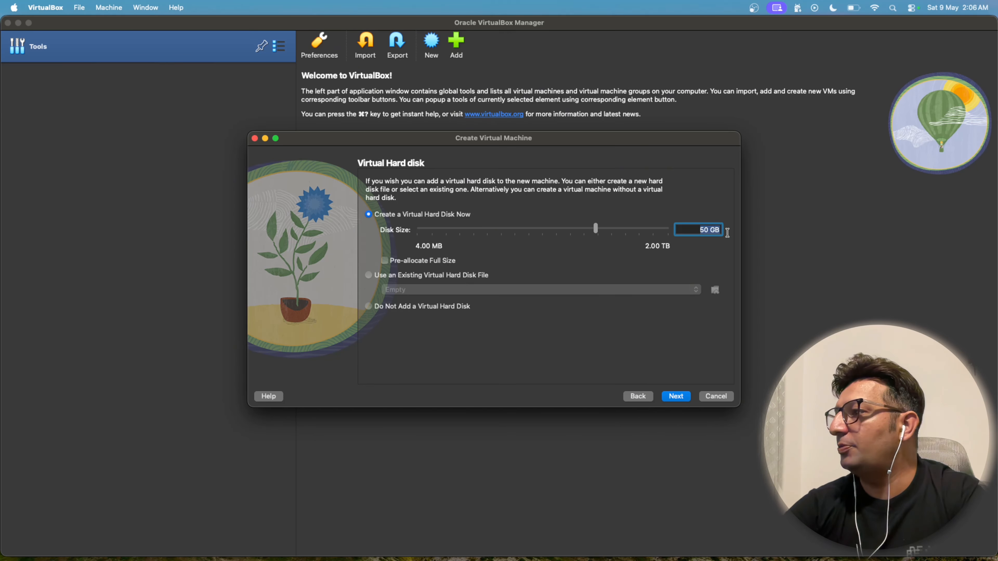
click(385, 261)
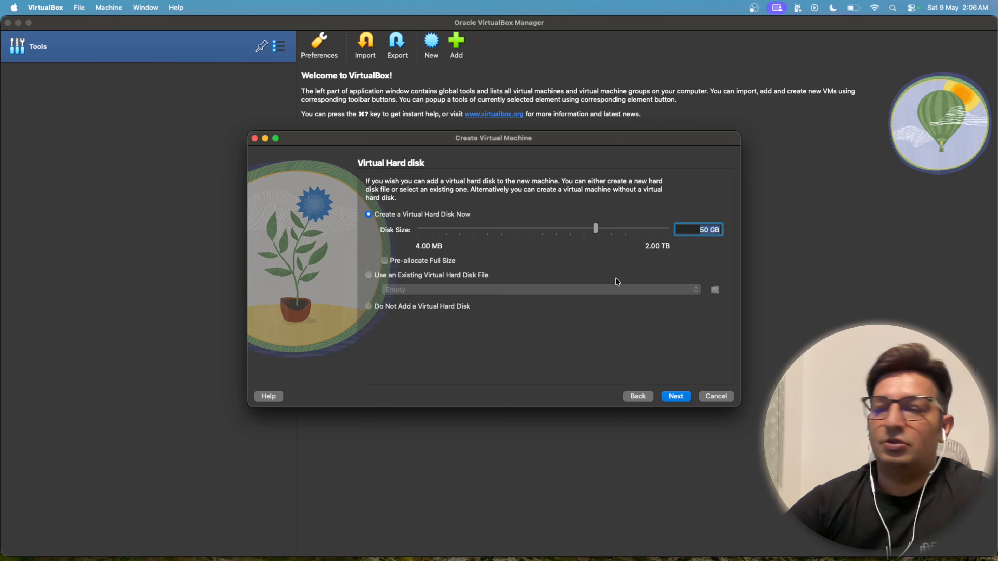
click(385, 262)
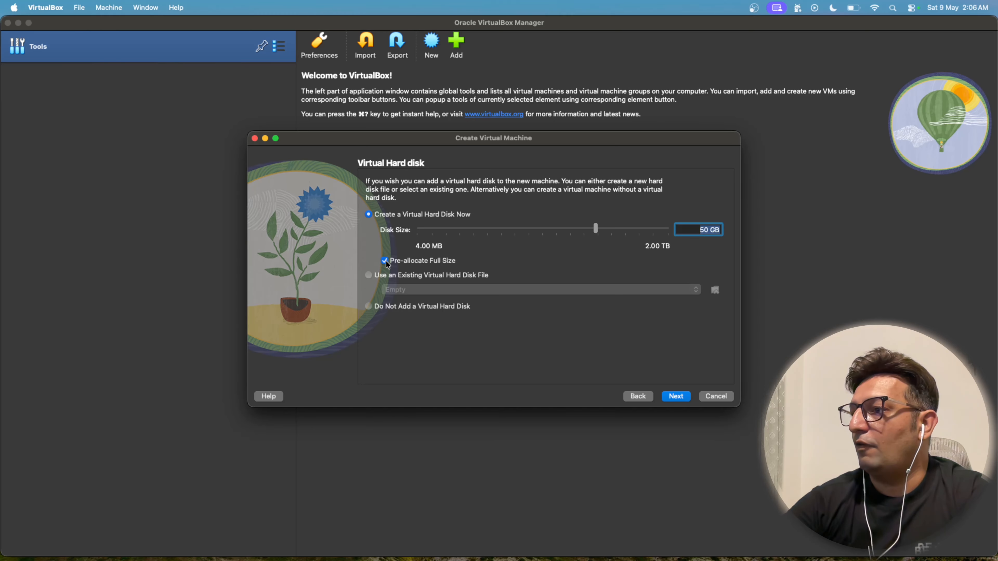
click(385, 261)
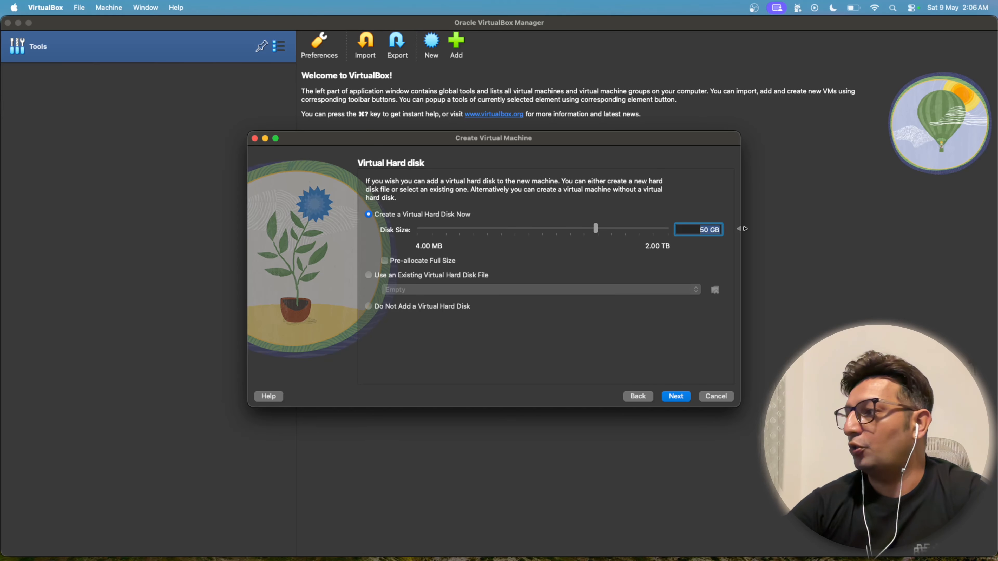
click(700, 197)
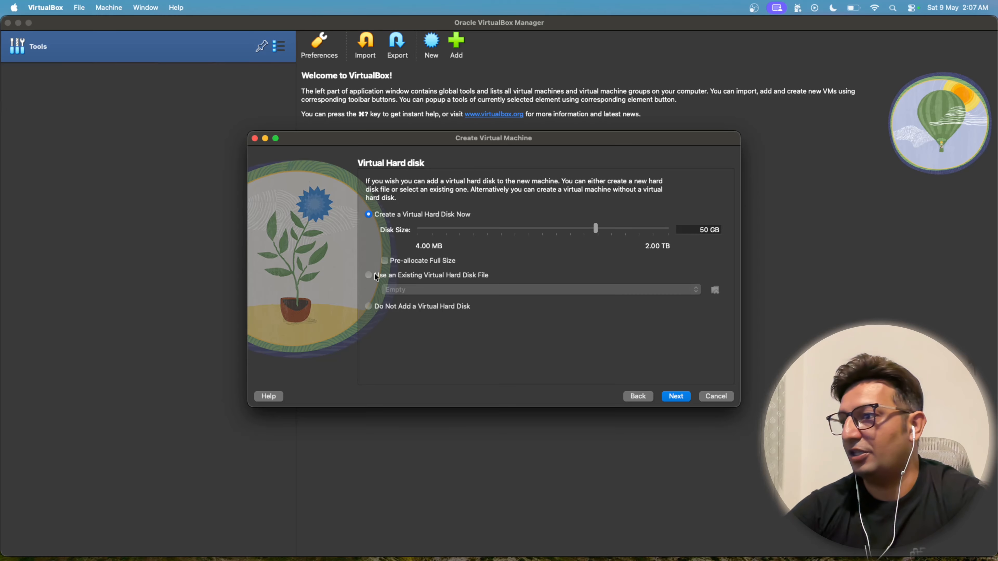
click(670, 397)
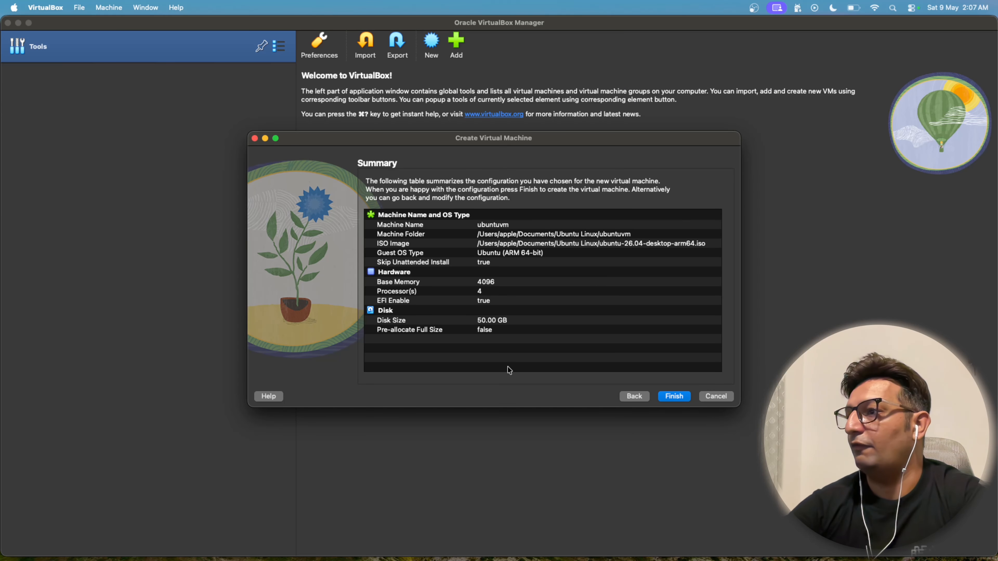
click(684, 402)
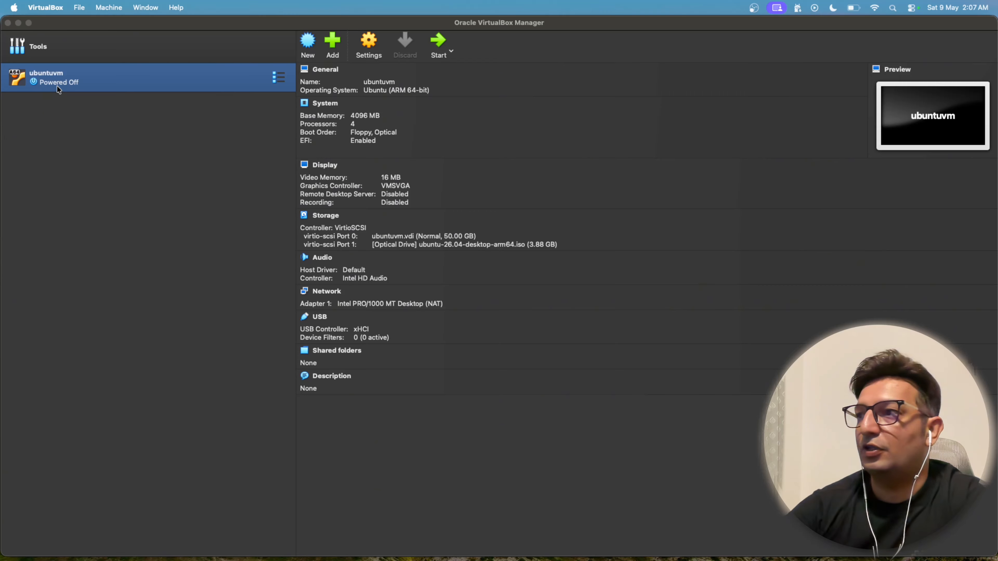
Step: Start the ubuntuvm machine and boot it with the Try or Install Ubuntu entry
click(439, 44)
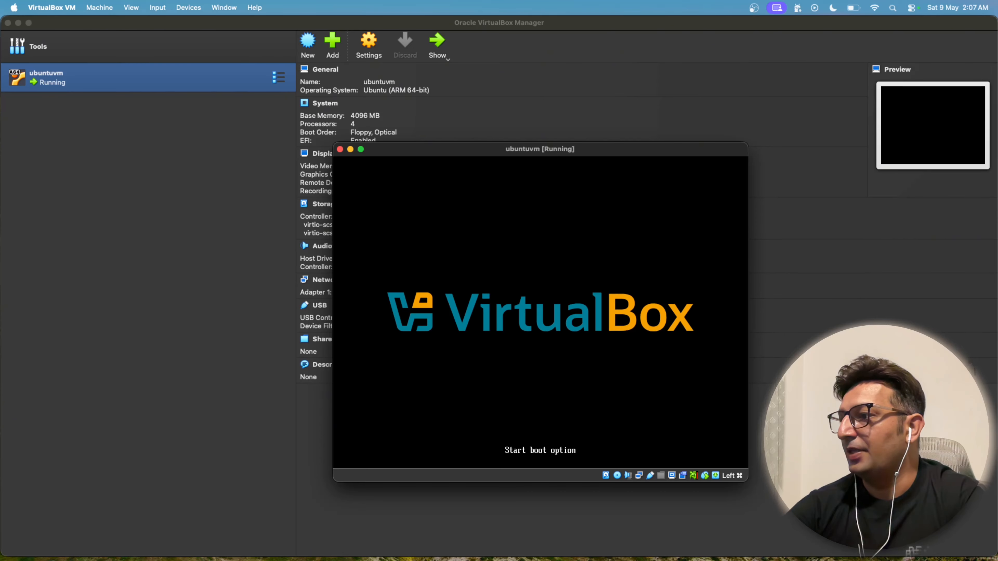
key(Down)
key(Up)
key(Down)
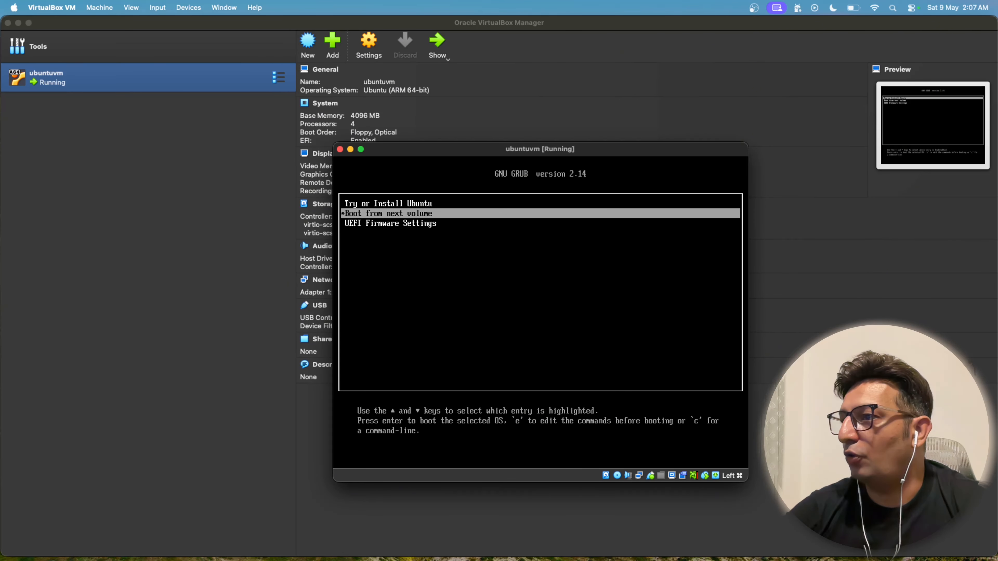
key(Up)
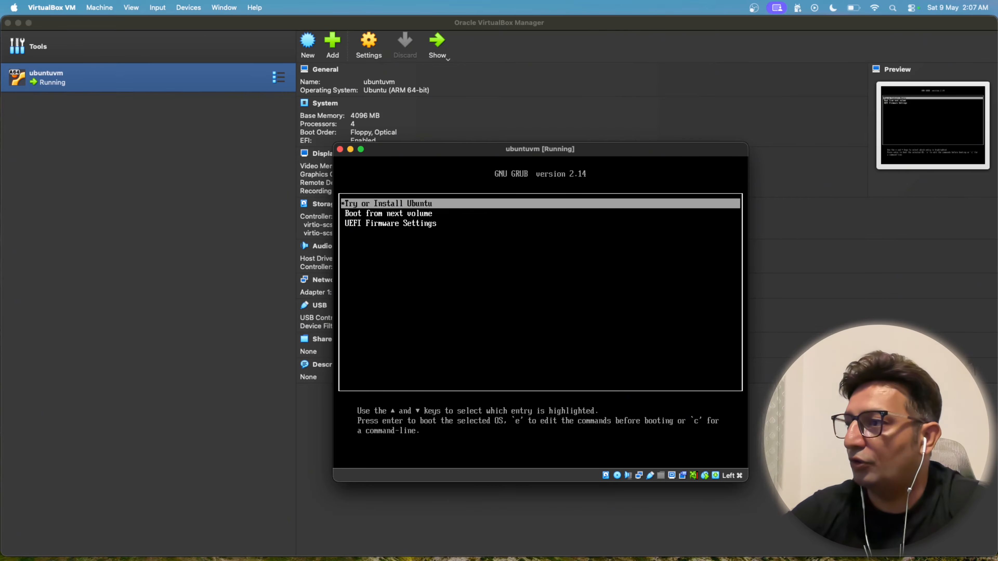
key(Down)
key(Down)
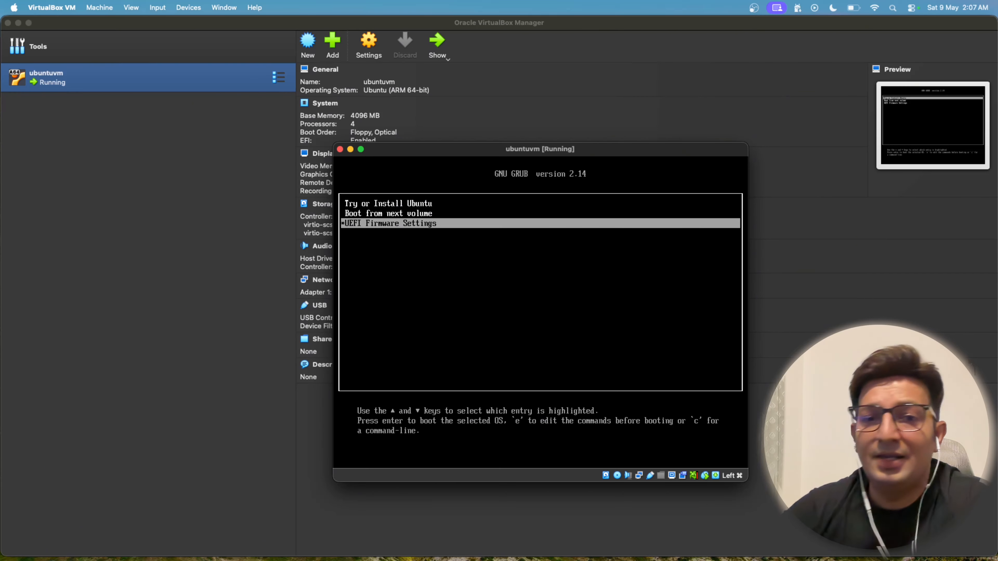
key(Up)
key(Up)
key(Down)
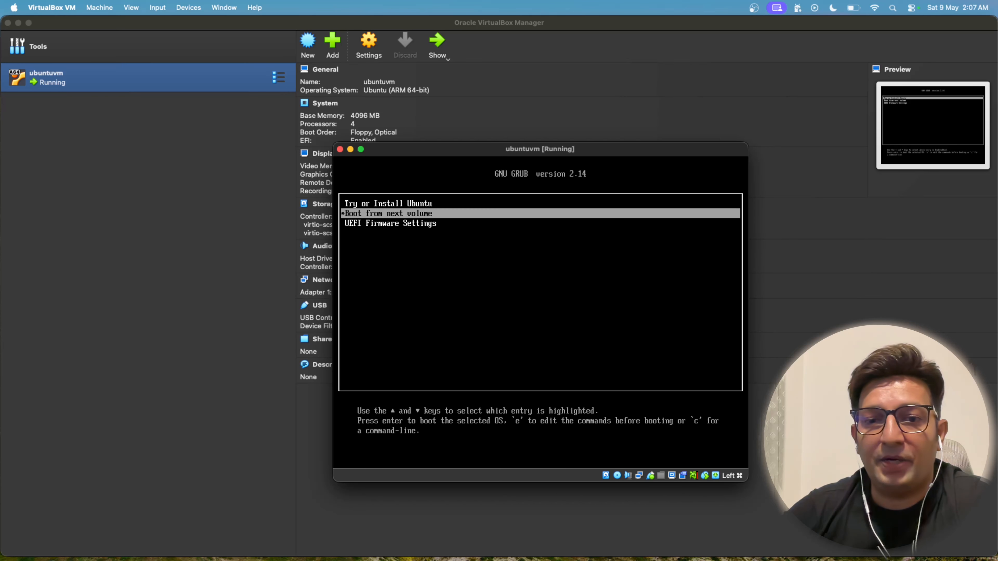
key(Up)
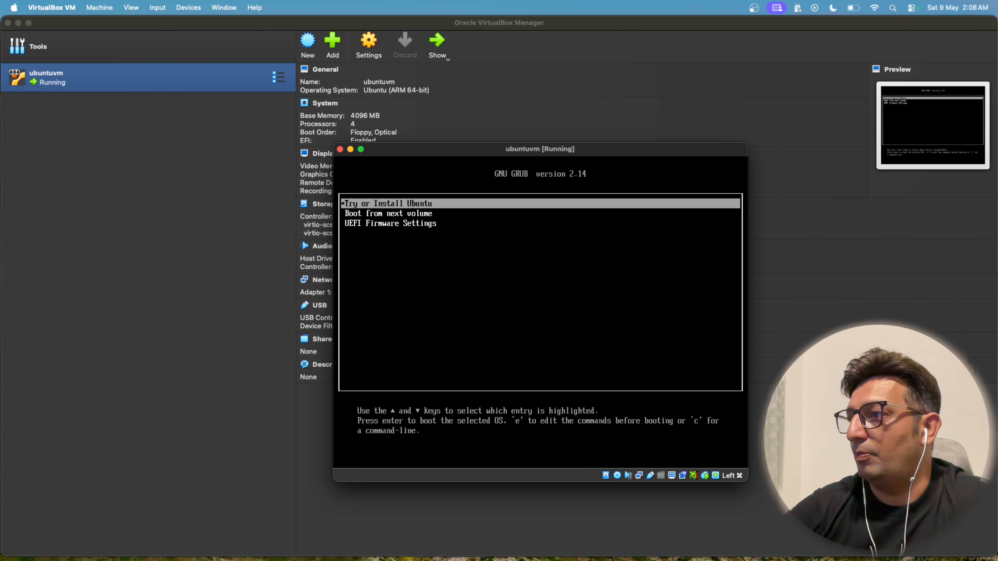
key(Return)
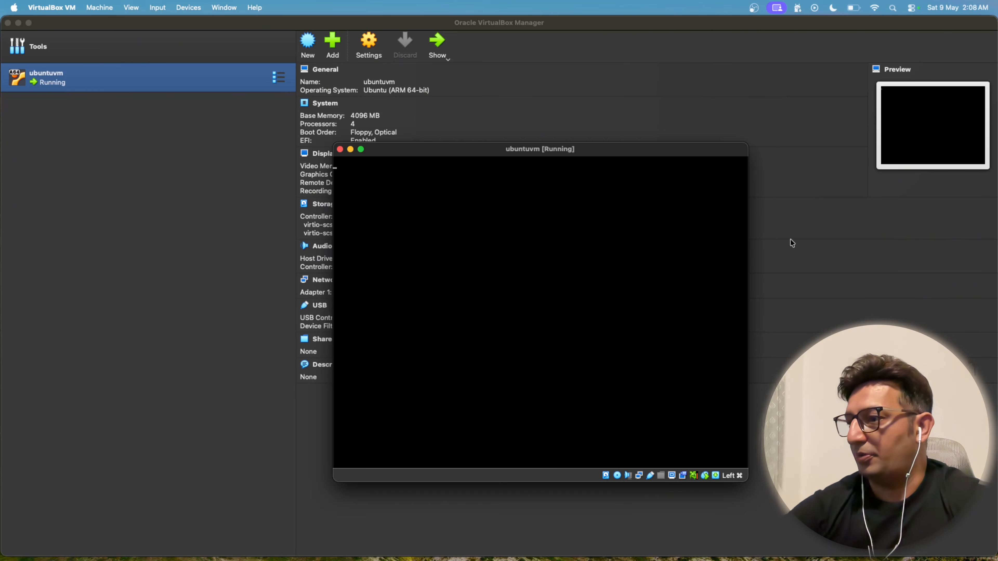
Step: Enlarge the running ubuntuvm window and bring the Welcome to Ubuntu installer to the front
drag(747, 143, 857, 69)
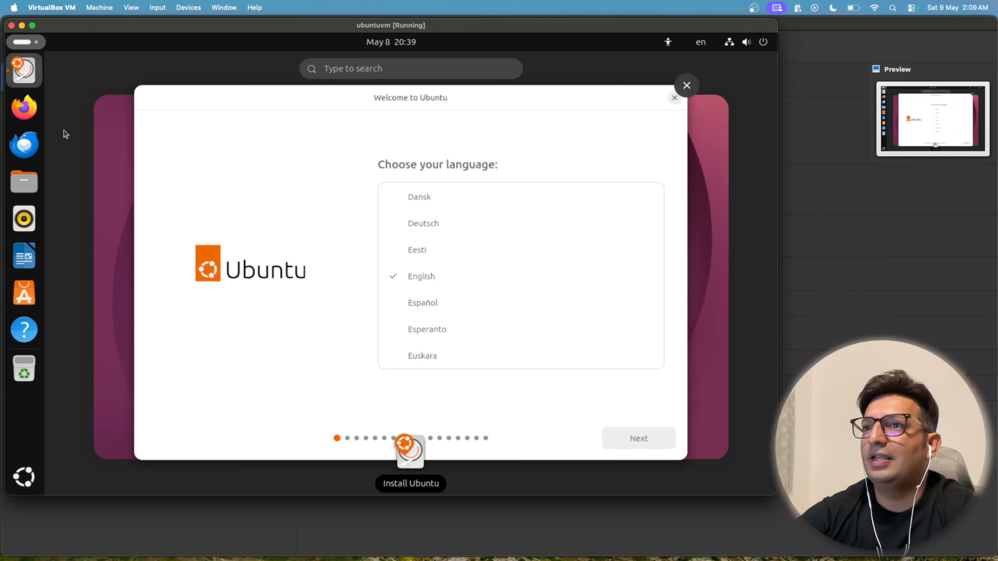
drag(286, 97, 314, 98)
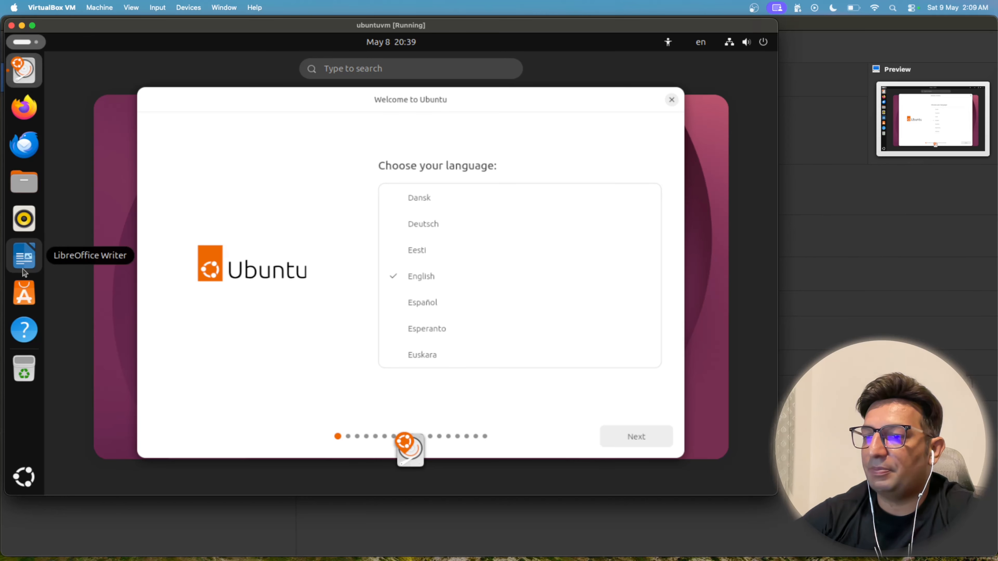
click(24, 256)
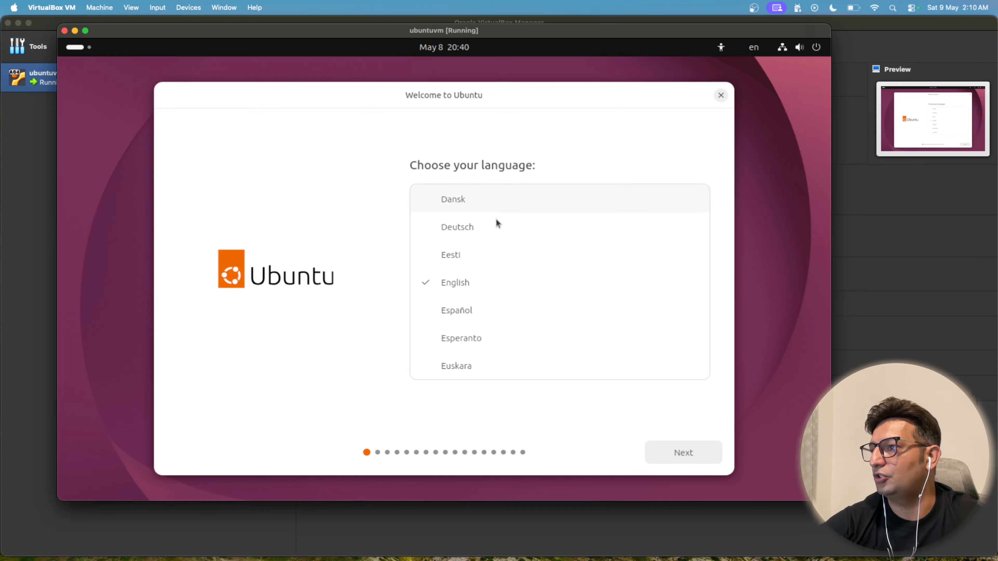
Step: Accept English as the installer language, keep the default accessibility settings, and use the English (US) keyboard layout
click(685, 450)
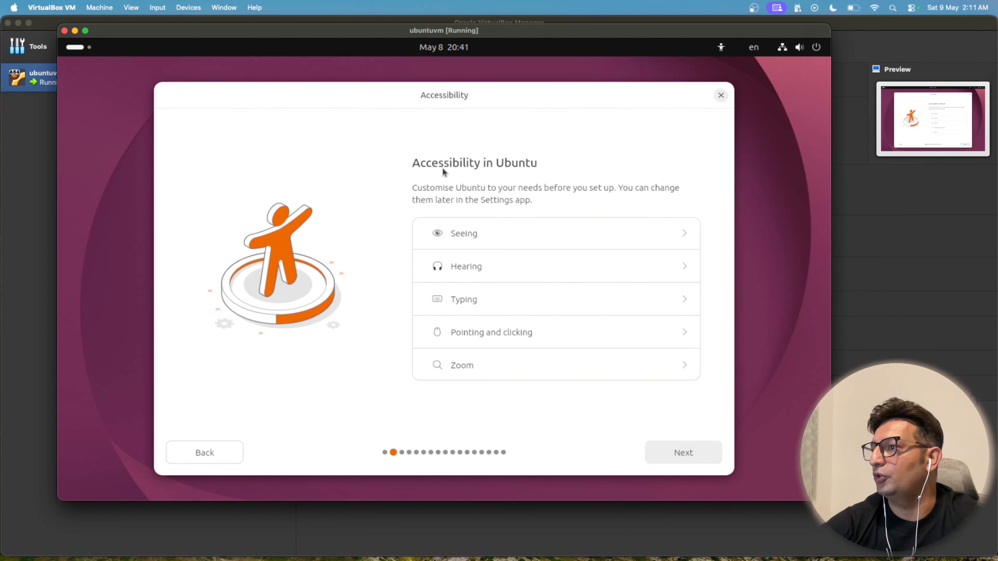
click(678, 452)
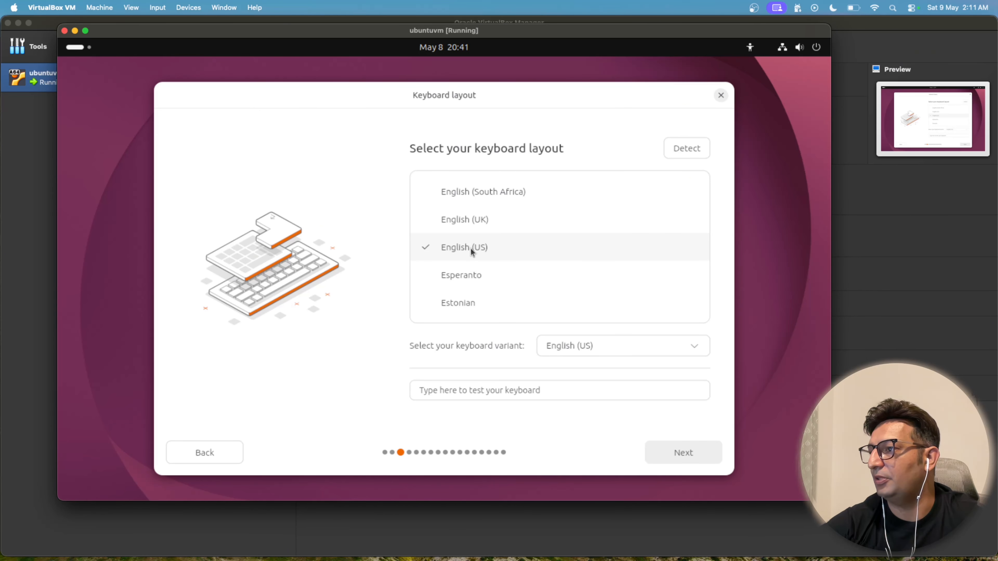
click(697, 453)
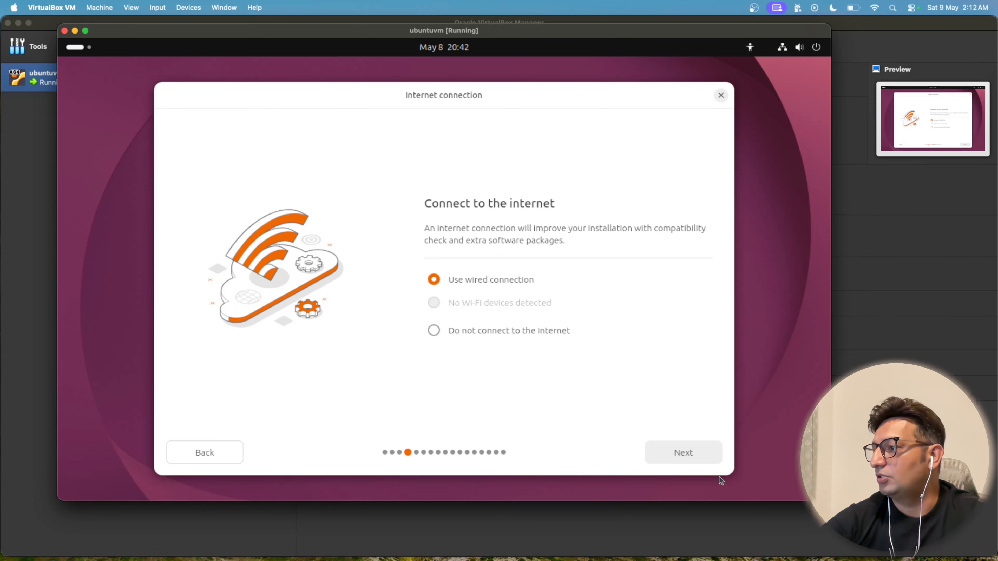
Step: Use the wired internet connection and choose Install Ubuntu rather than trying it
click(663, 452)
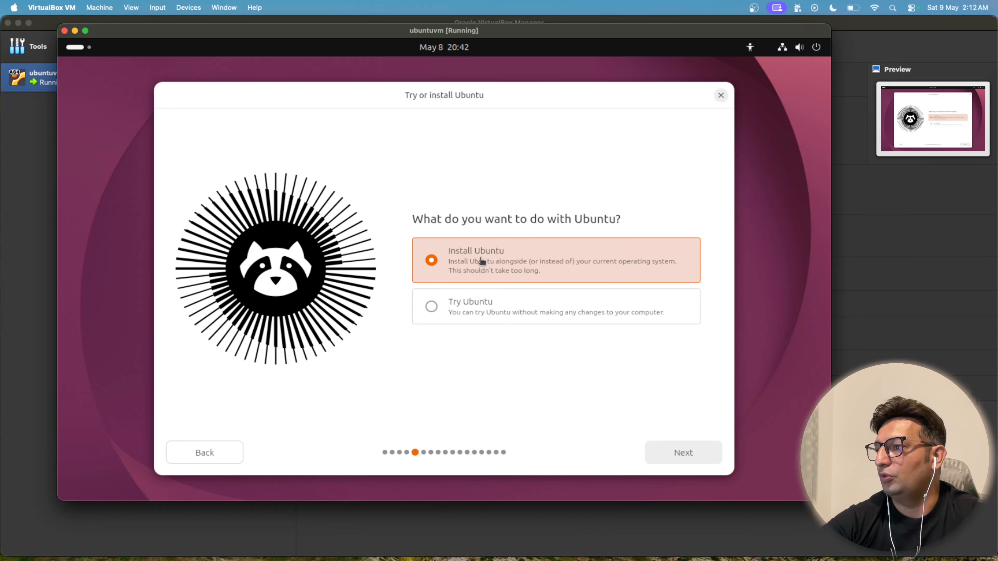
click(507, 312)
click(514, 262)
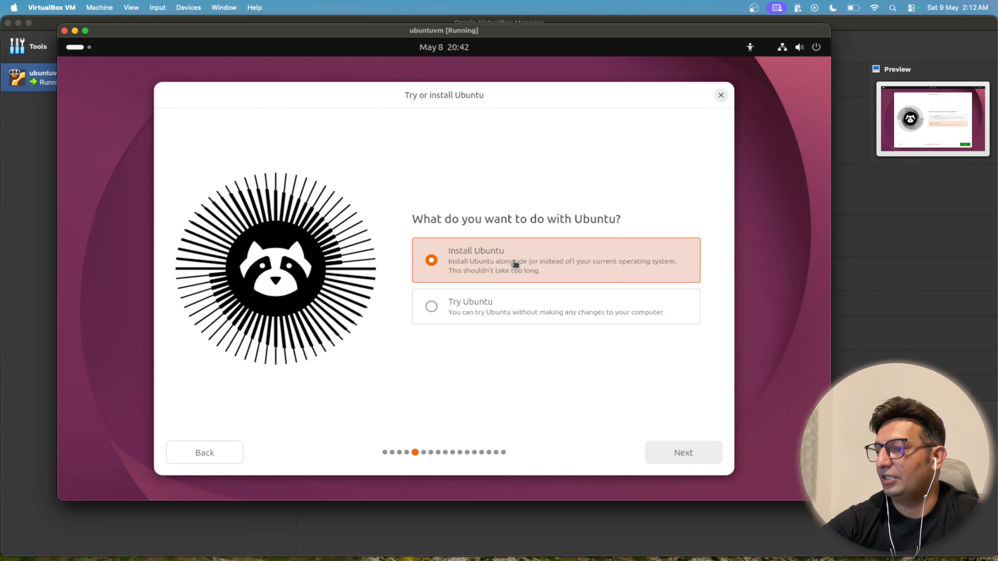
click(700, 455)
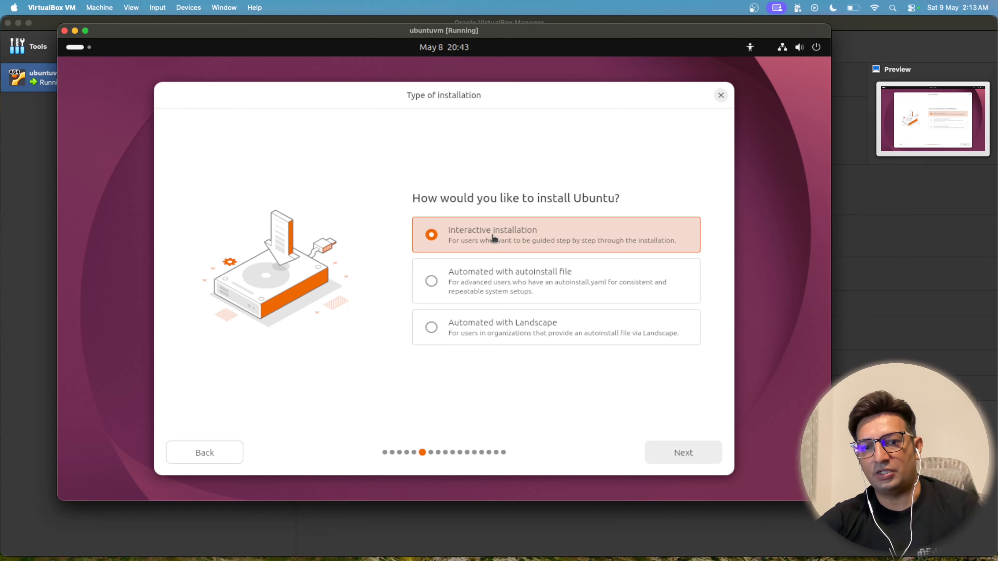
Step: Look through the automated installation types, then proceed with Interactive installation
click(520, 284)
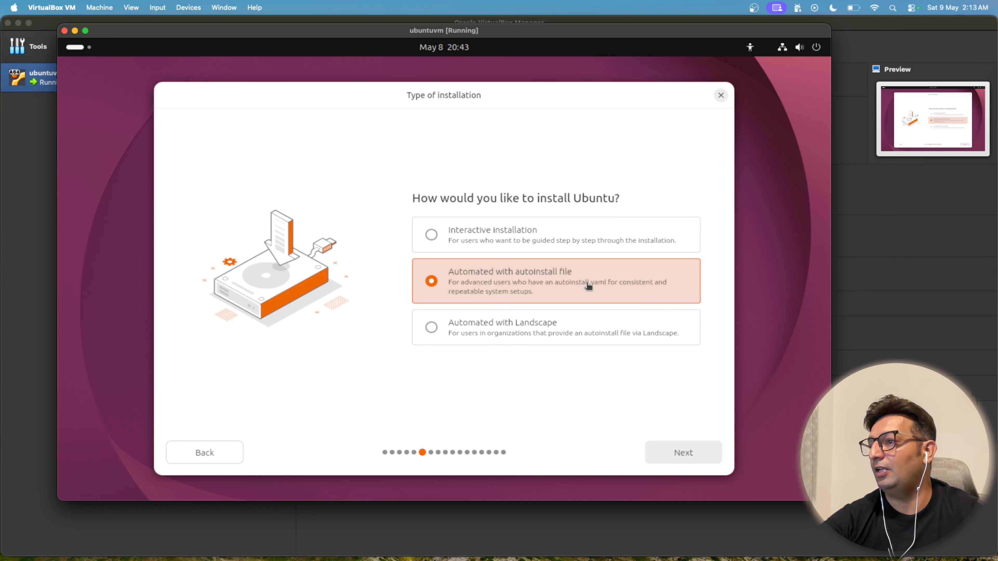
click(489, 326)
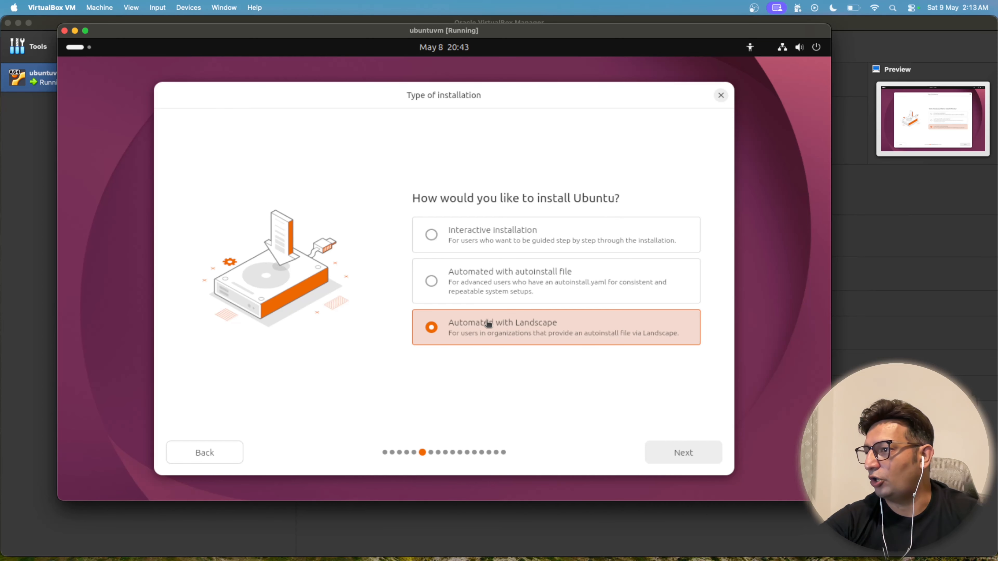
click(487, 234)
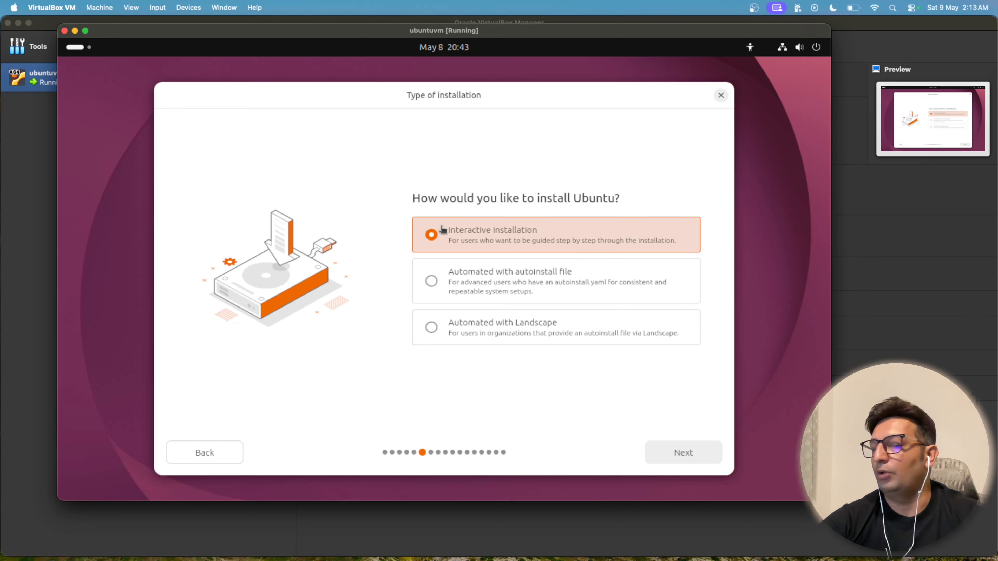
click(693, 456)
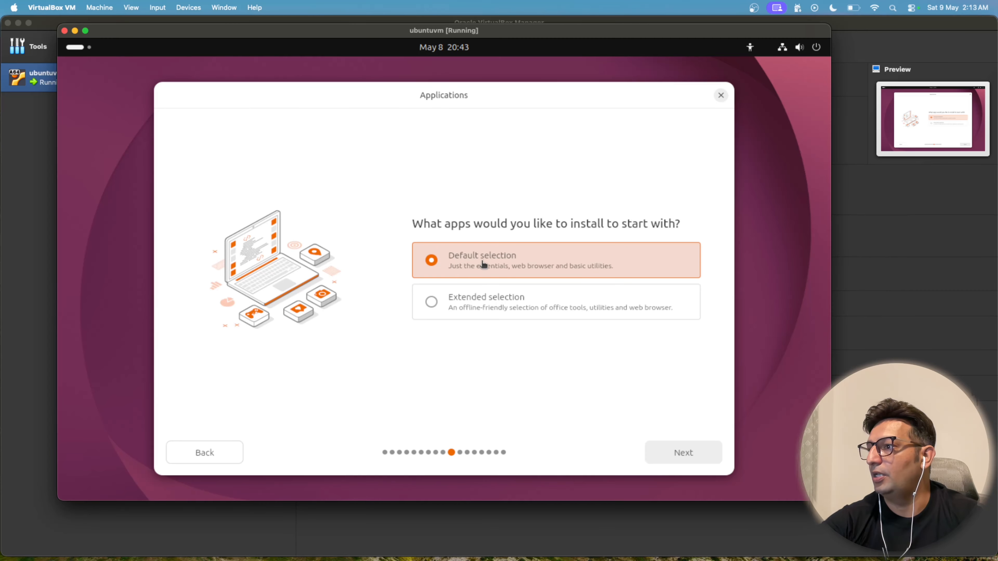
Step: Choose the Extended selection of apps and enable installing third-party software for graphics and Wi-Fi hardware
click(472, 308)
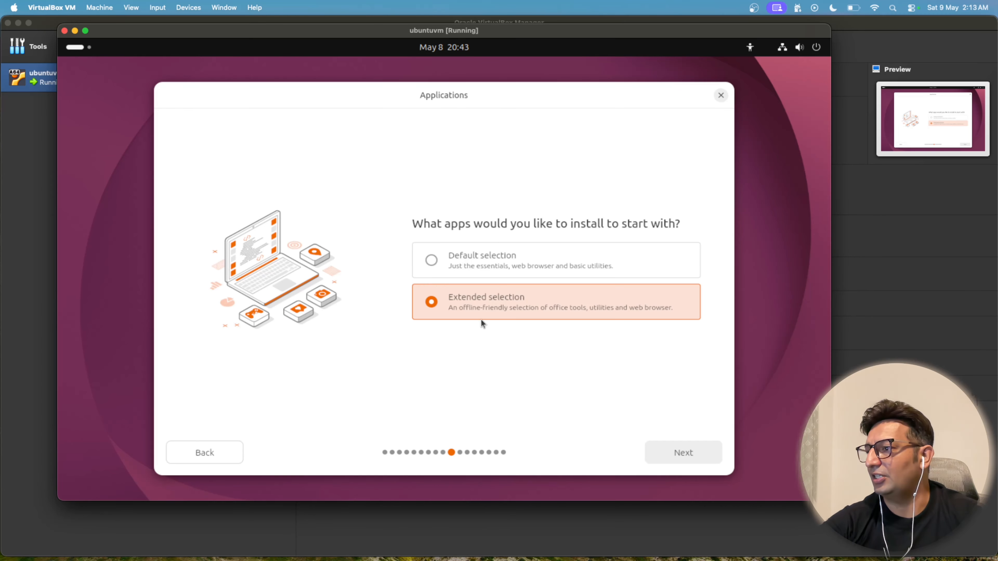
click(691, 450)
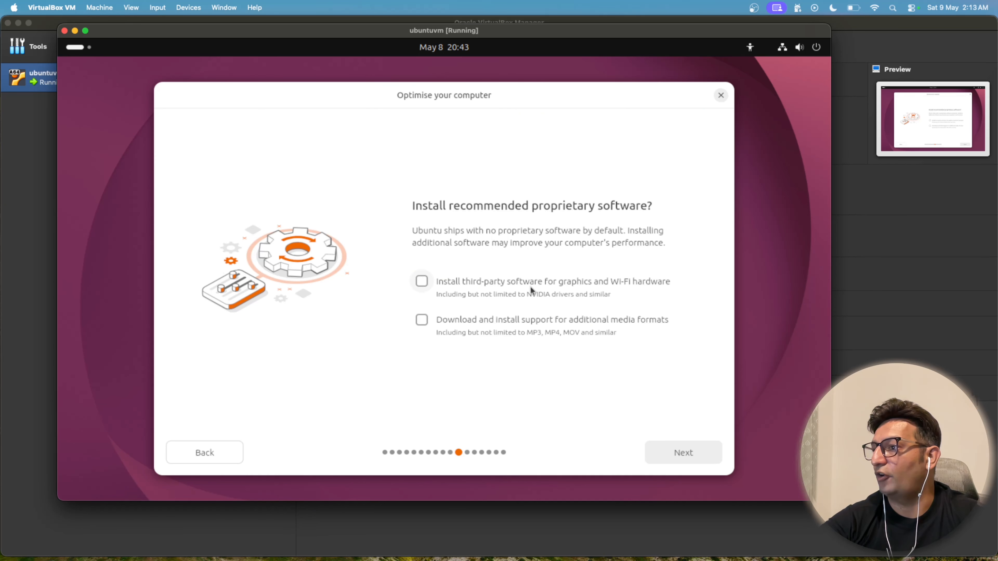
click(419, 281)
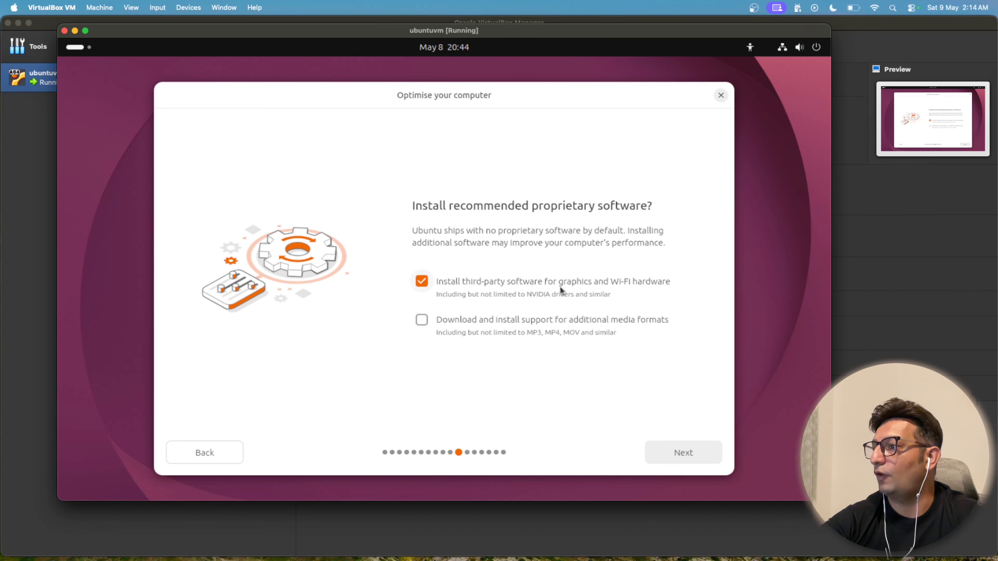
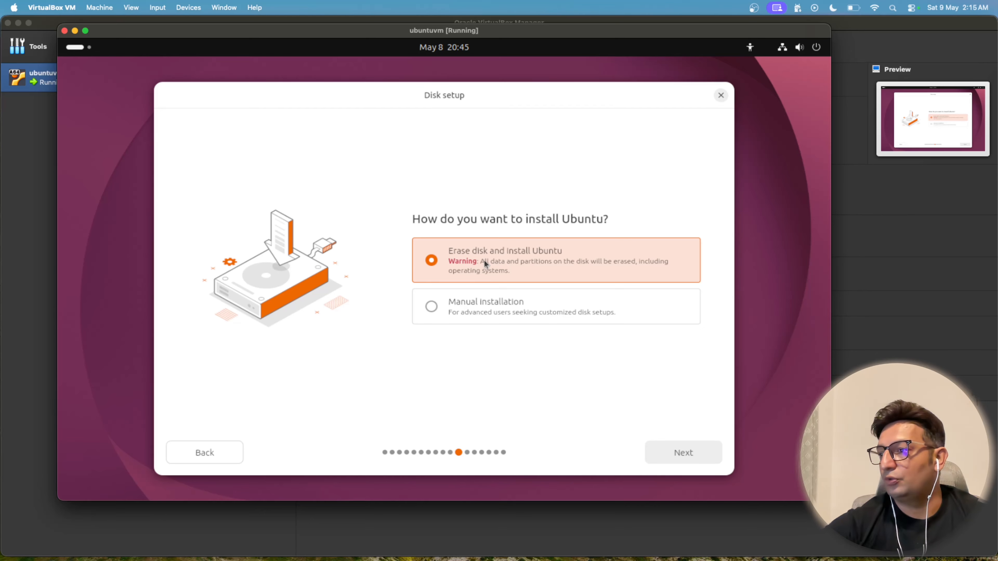
Step: Choose to erase the disk and install Ubuntu, and proceed with no encryption after viewing the advanced encryption options
click(512, 260)
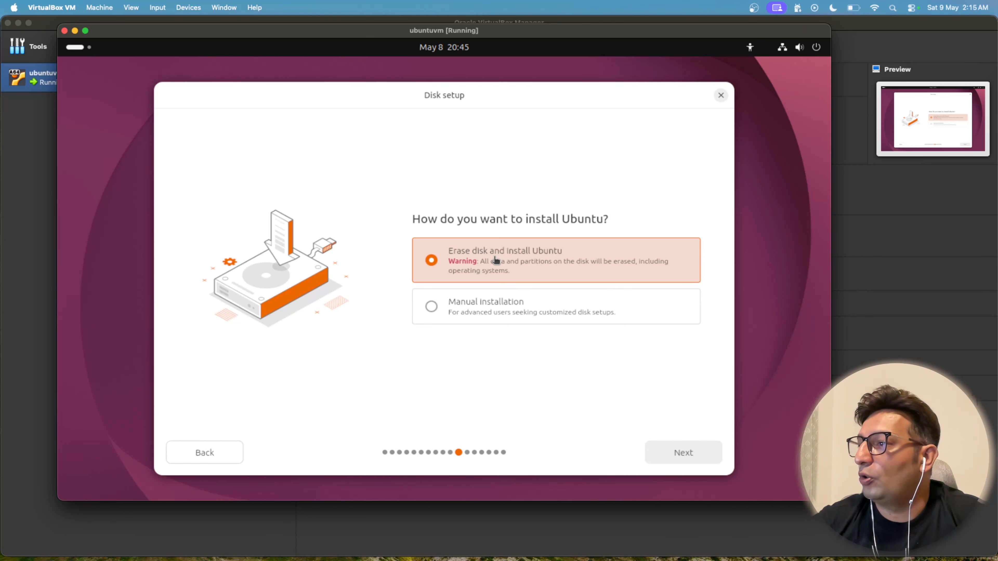
click(696, 455)
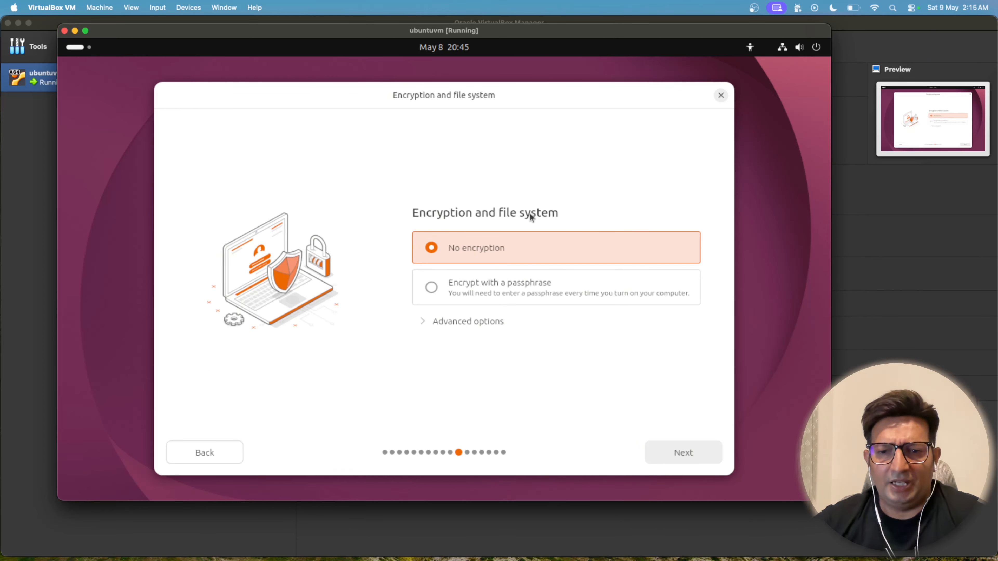
click(486, 290)
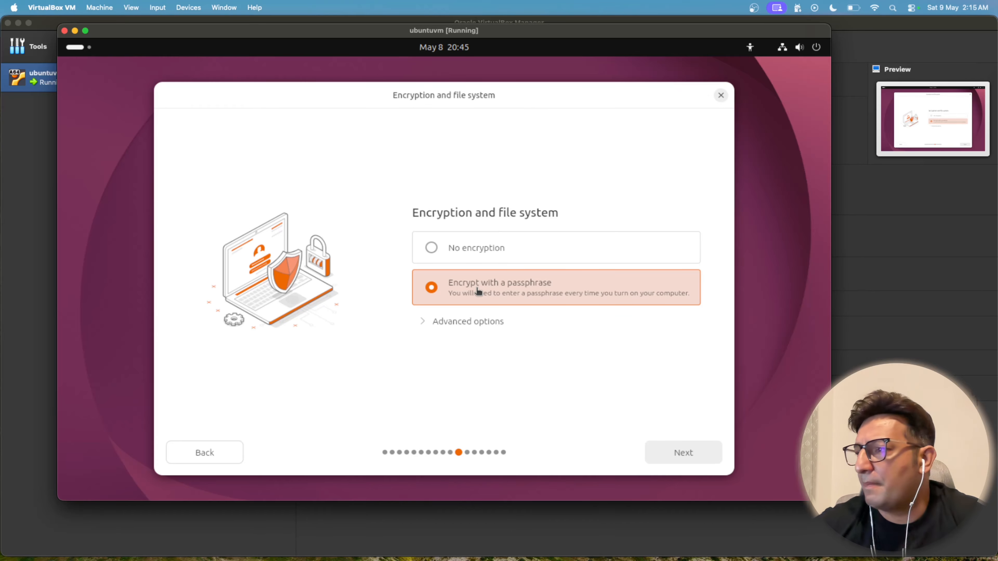
click(426, 322)
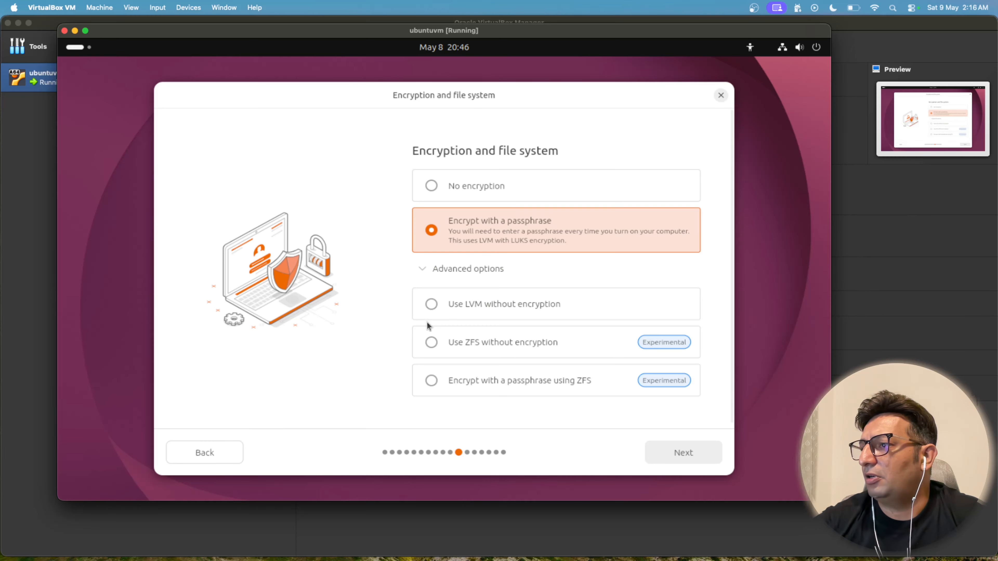
click(483, 194)
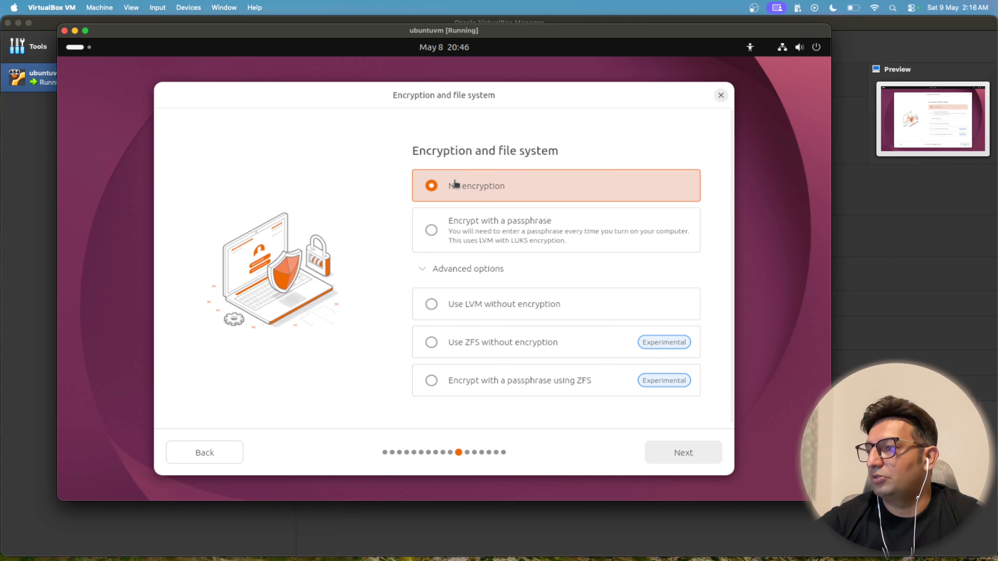
click(675, 453)
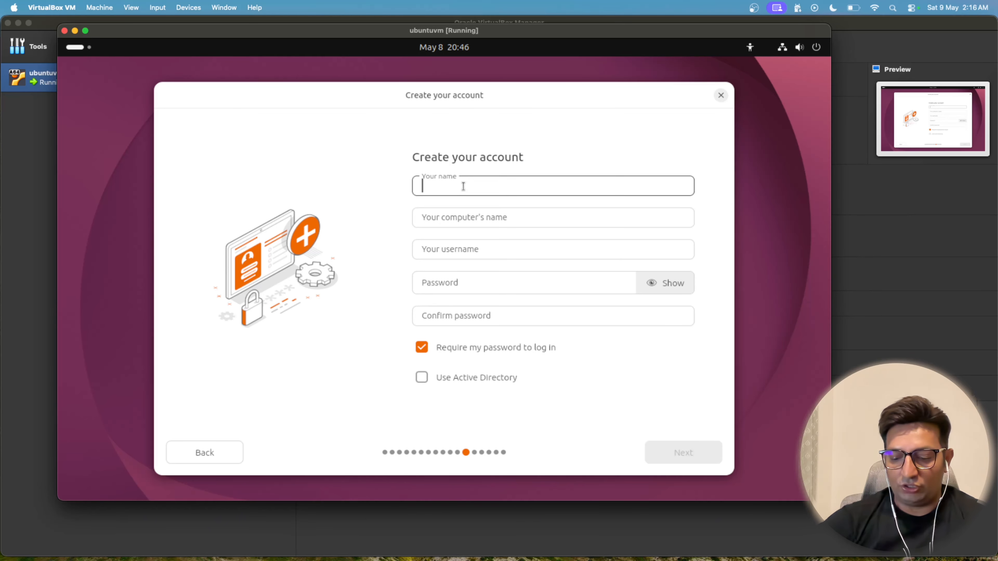
Step: Enter the user's name for the new account and set the computer's name to techlearntv
text(kamal)
key(Tab)
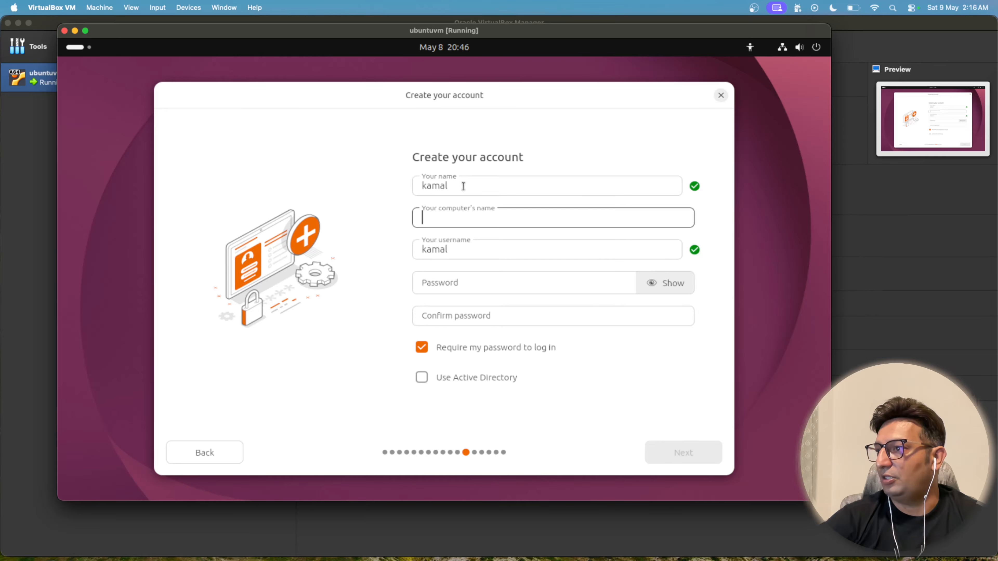
text(tech)
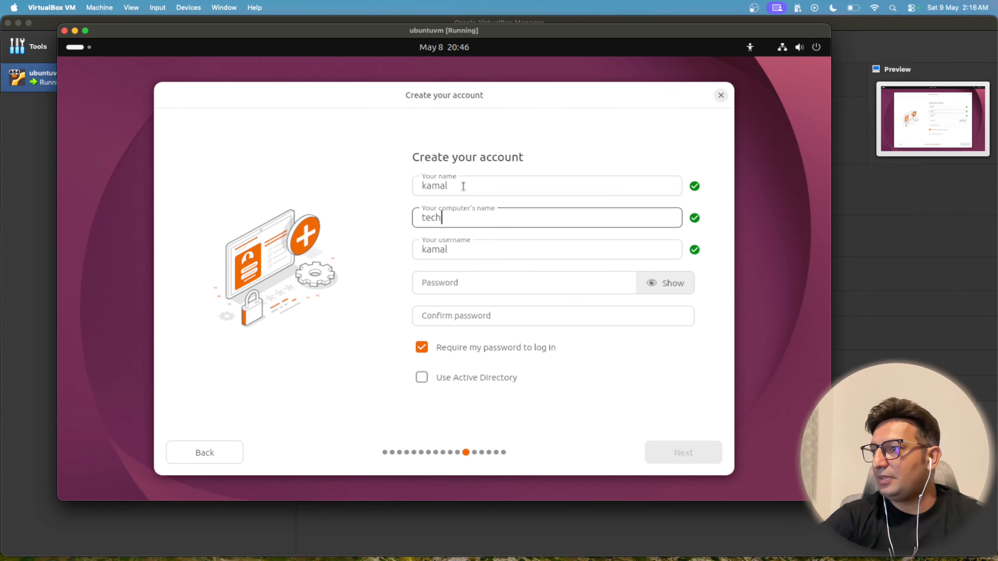
text(learntv)
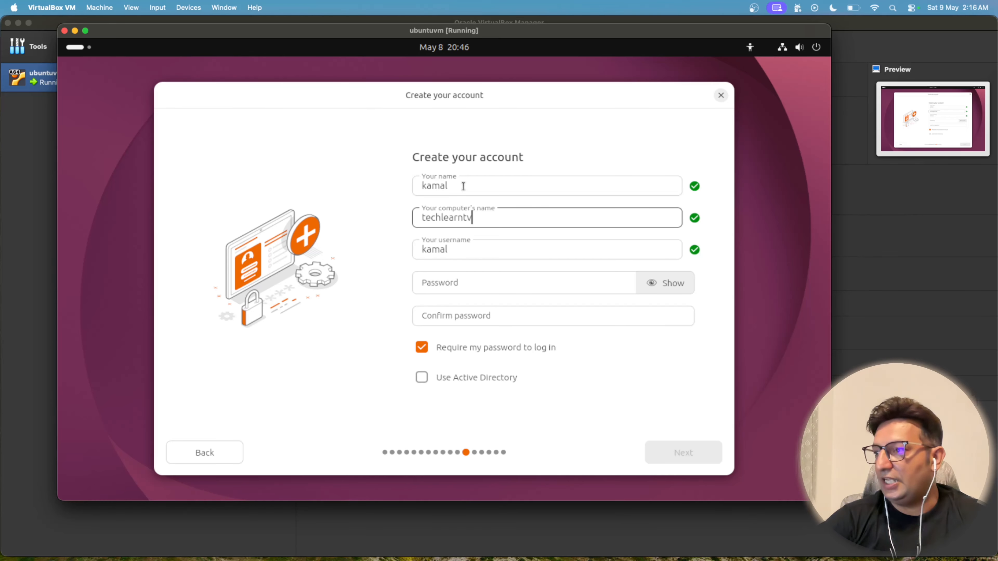
key(Tab)
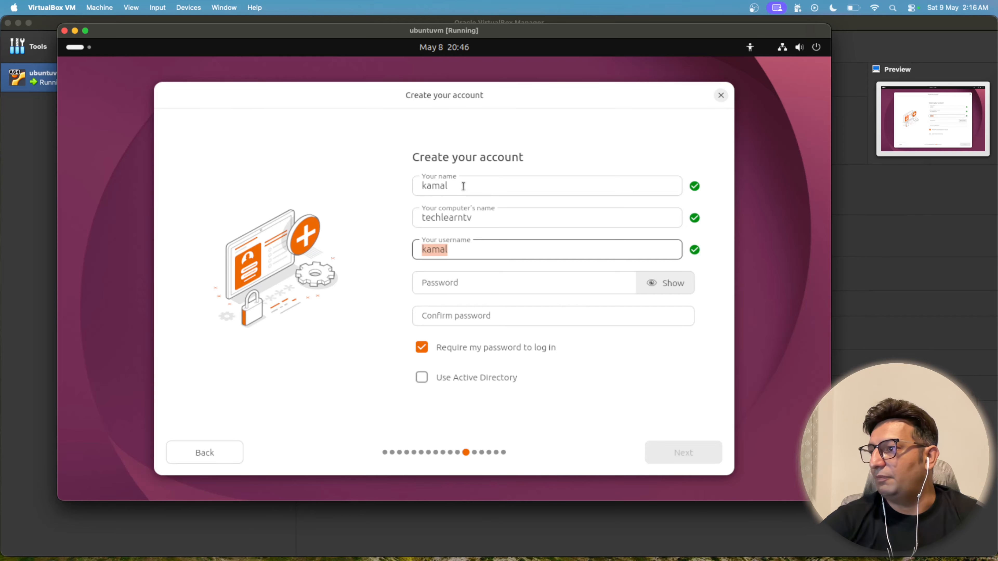
Step: Enter and confirm the account password, leave Active Directory disabled, and continue past the account page
key(Tab)
text(****)
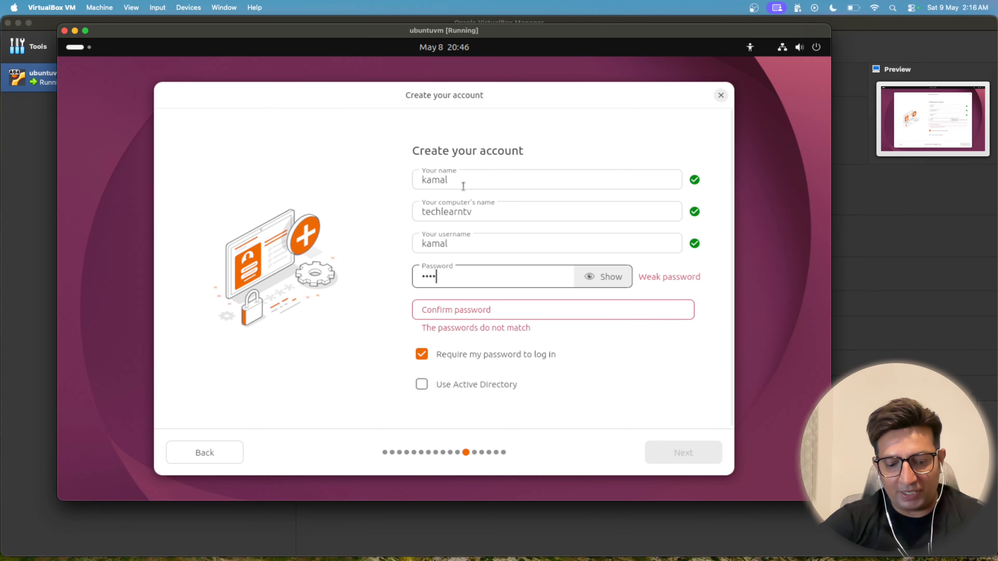
text(*****)
key(Tab)
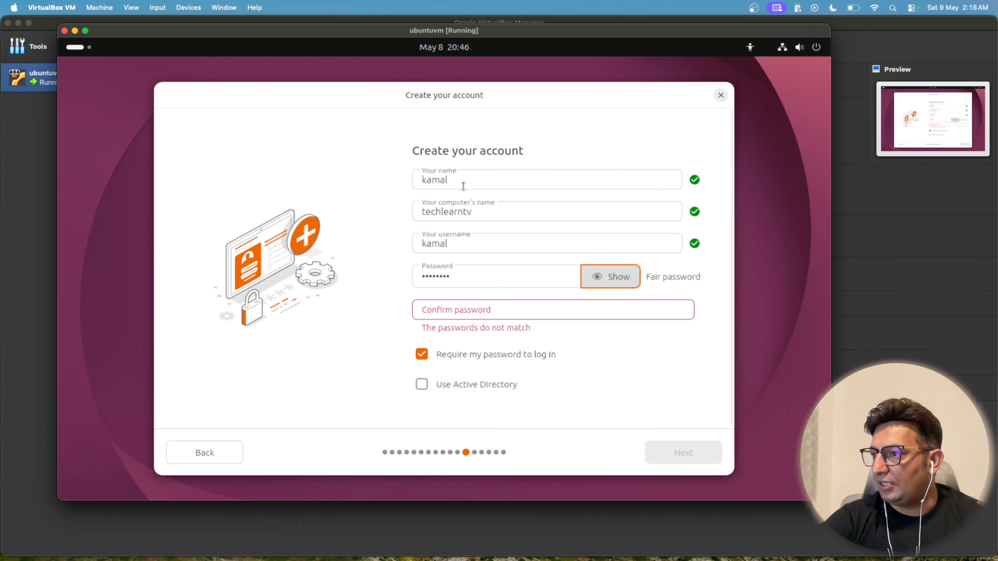
key(Tab)
text(****)
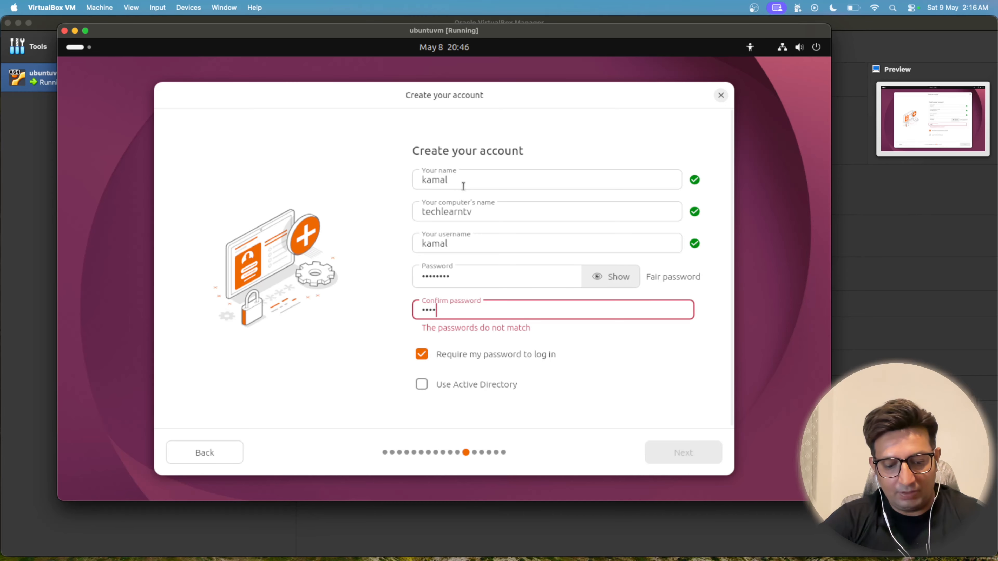
text(*****)
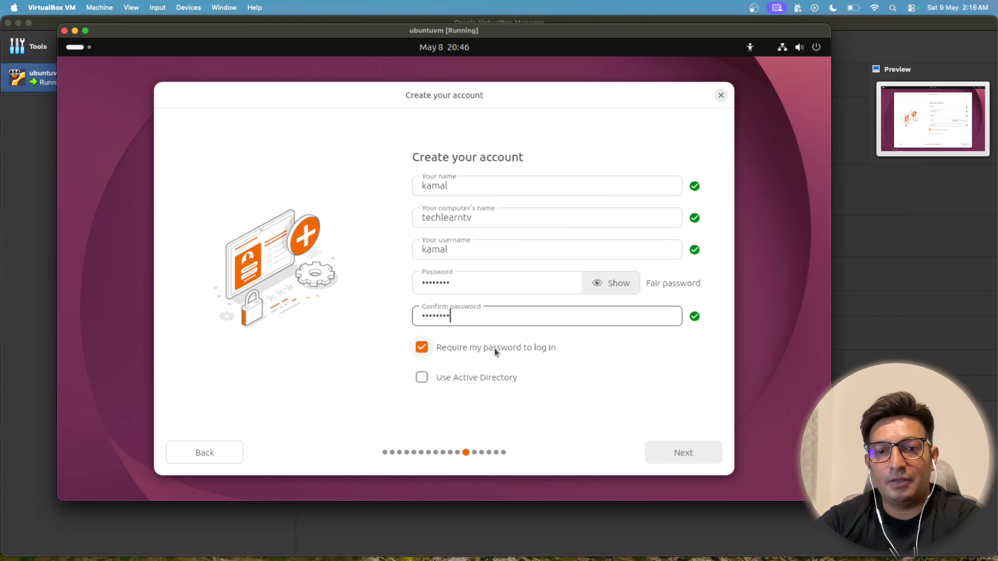
click(420, 378)
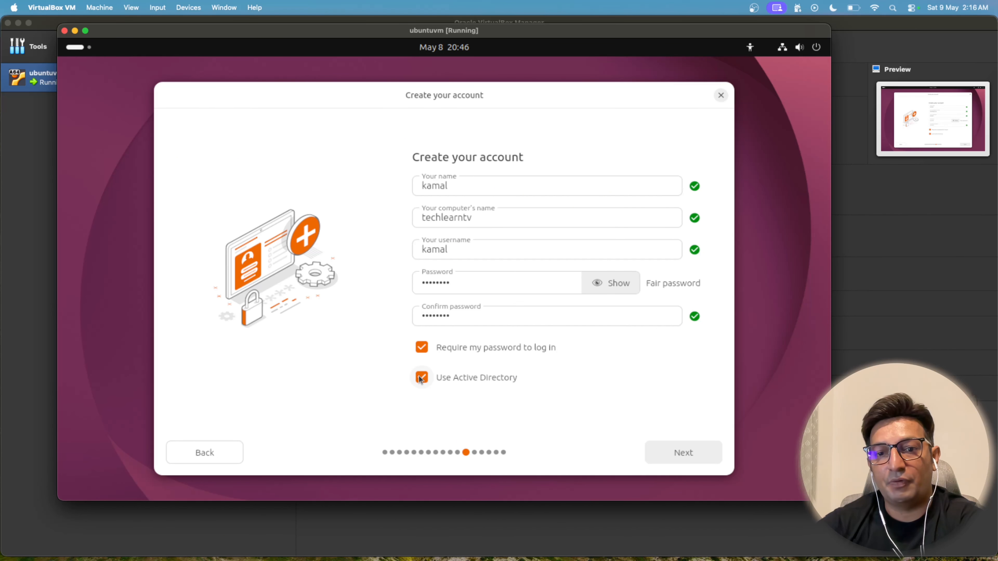
click(421, 378)
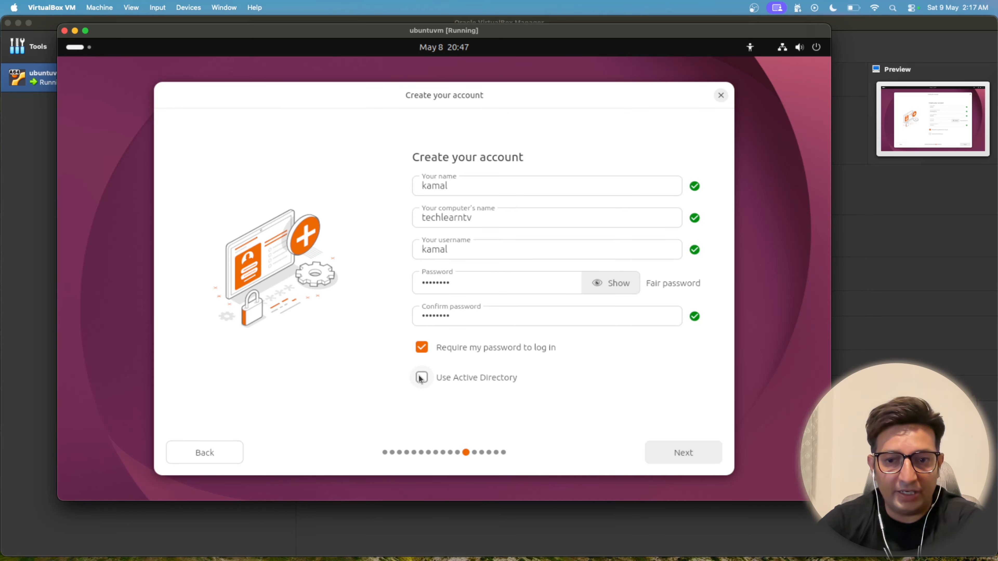
click(669, 453)
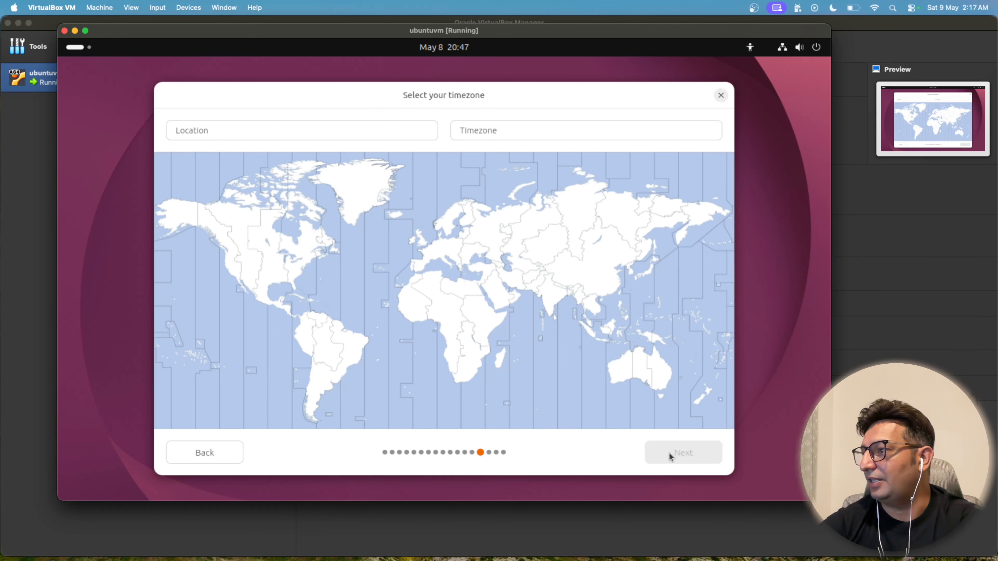
Step: Set the timezone to Asia/Kolkata with Mumbai as the location, and start the installation from the review page
click(560, 308)
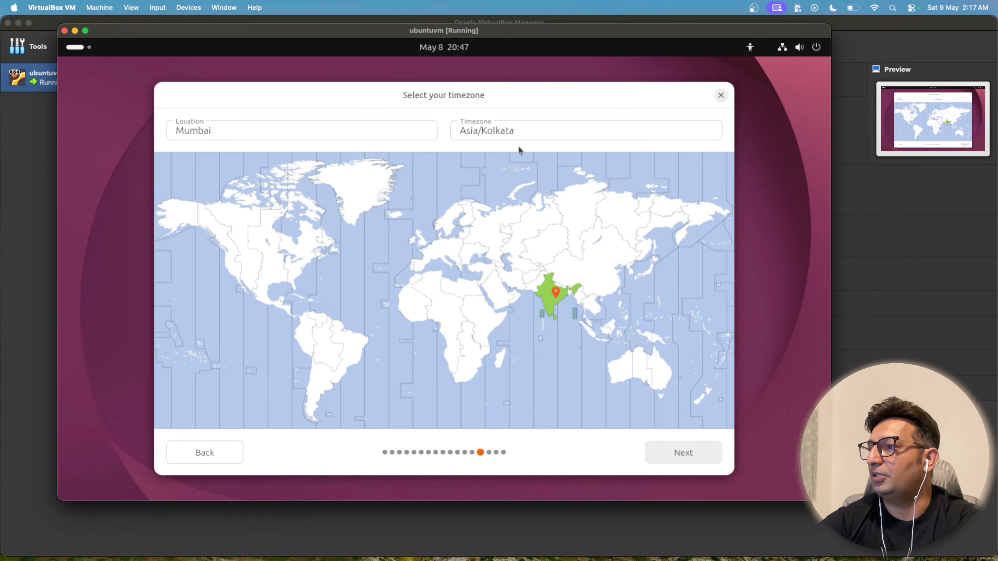
click(684, 452)
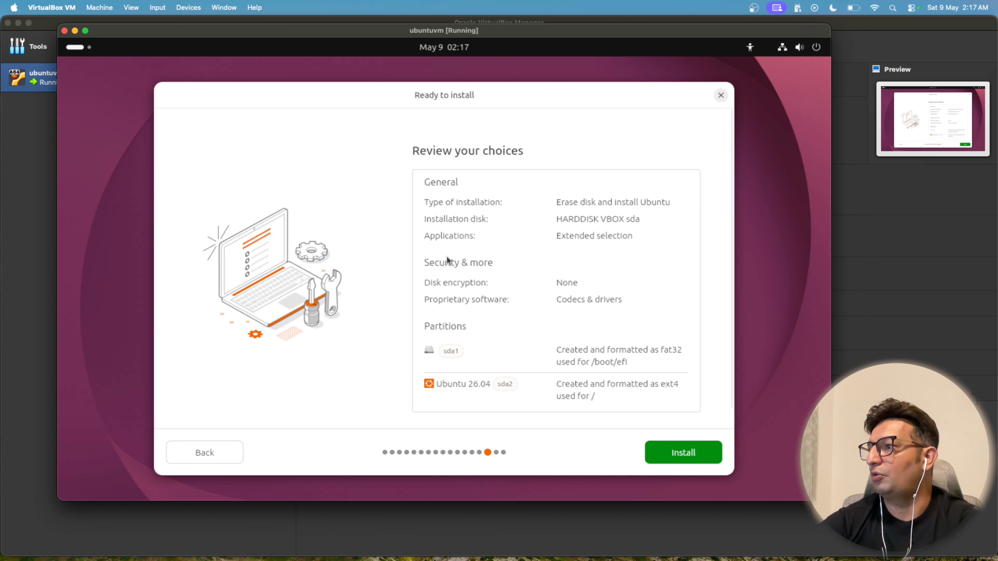
scroll(451, 260, down, 1)
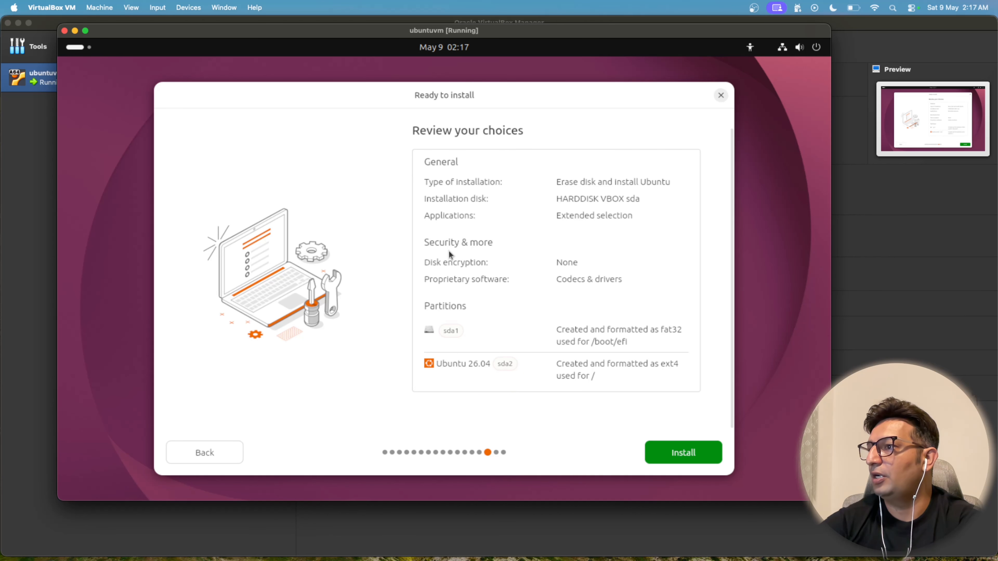
click(687, 456)
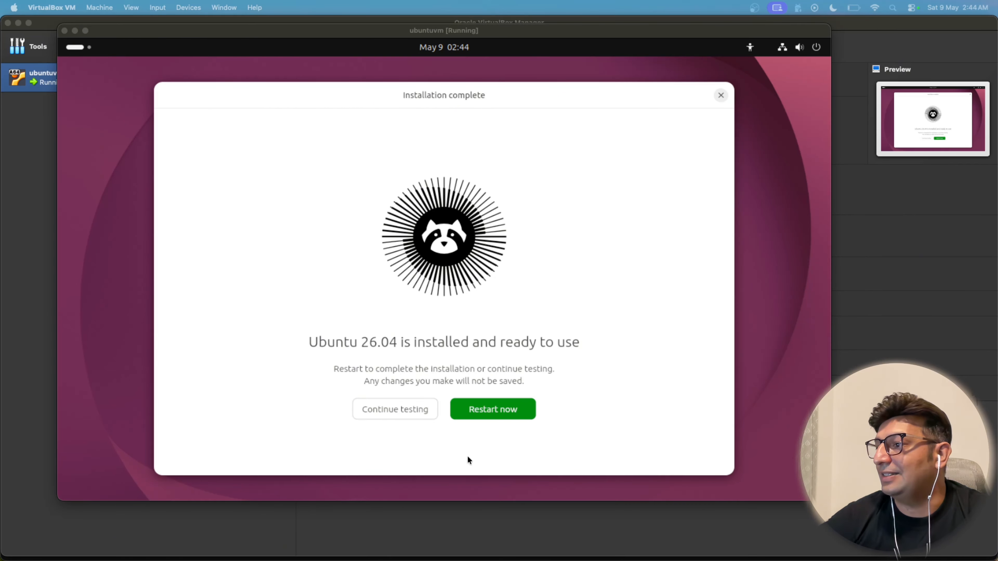
Step: Restart into the installed Ubuntu system and log in to the user account with its password
click(499, 415)
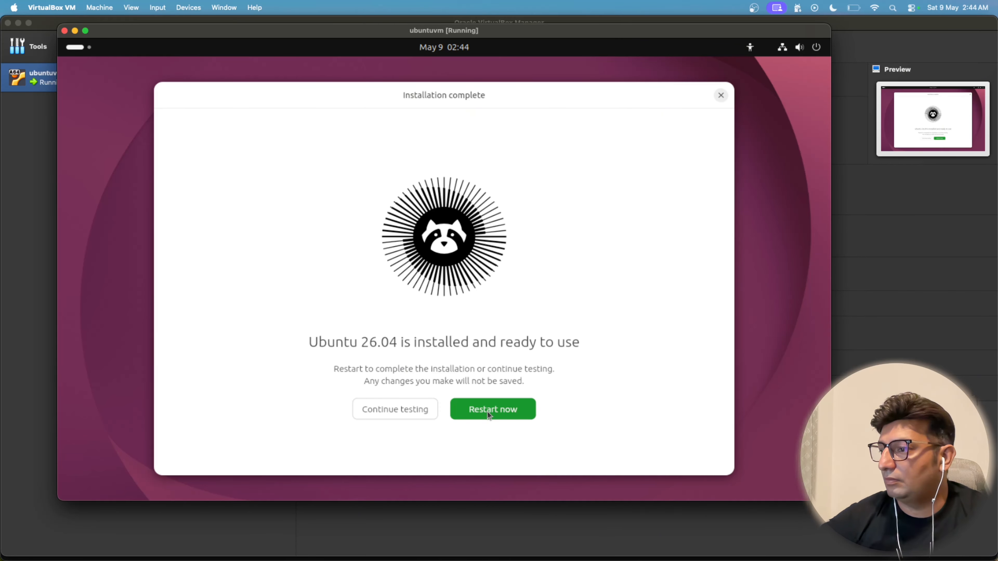
click(489, 414)
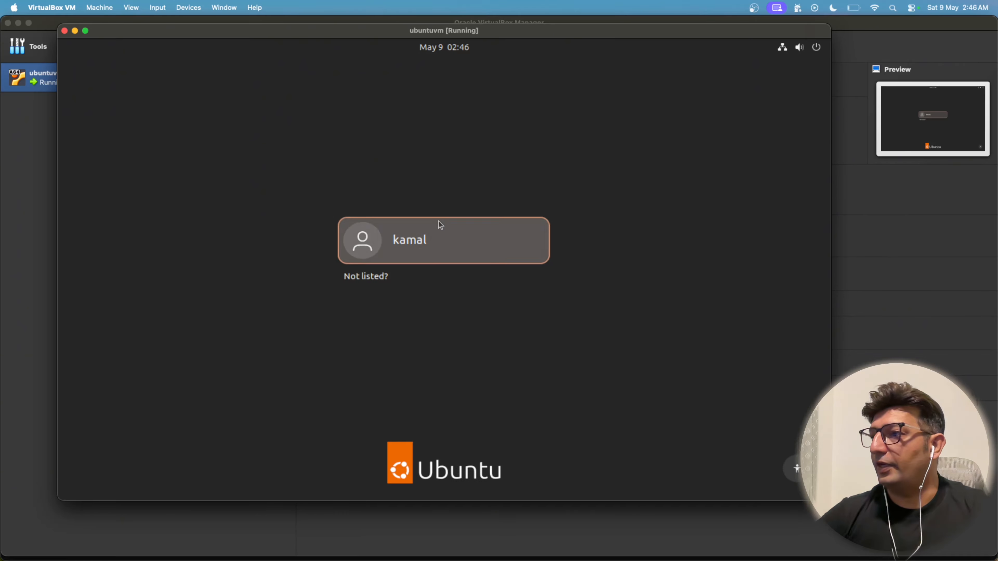
click(439, 224)
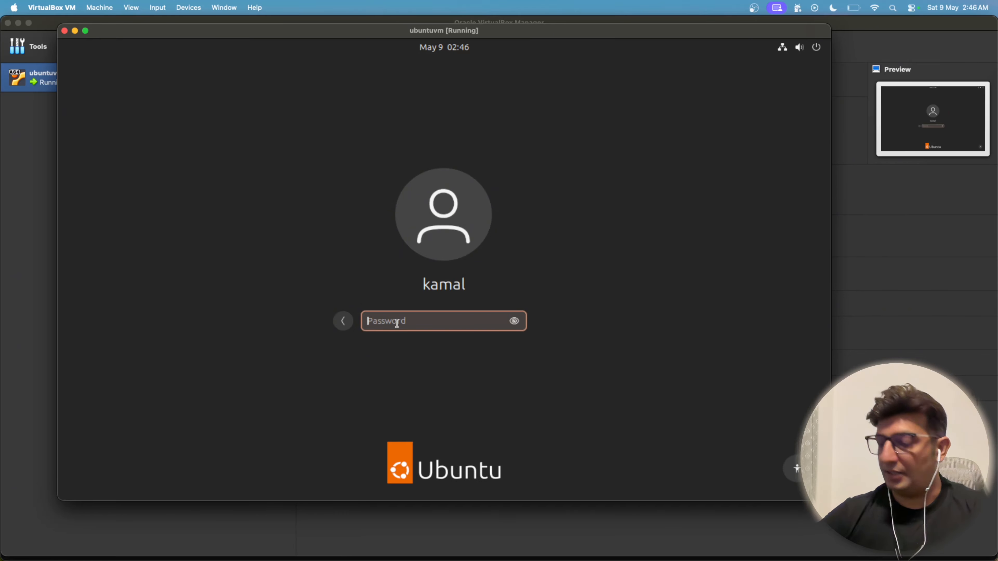
text(********)
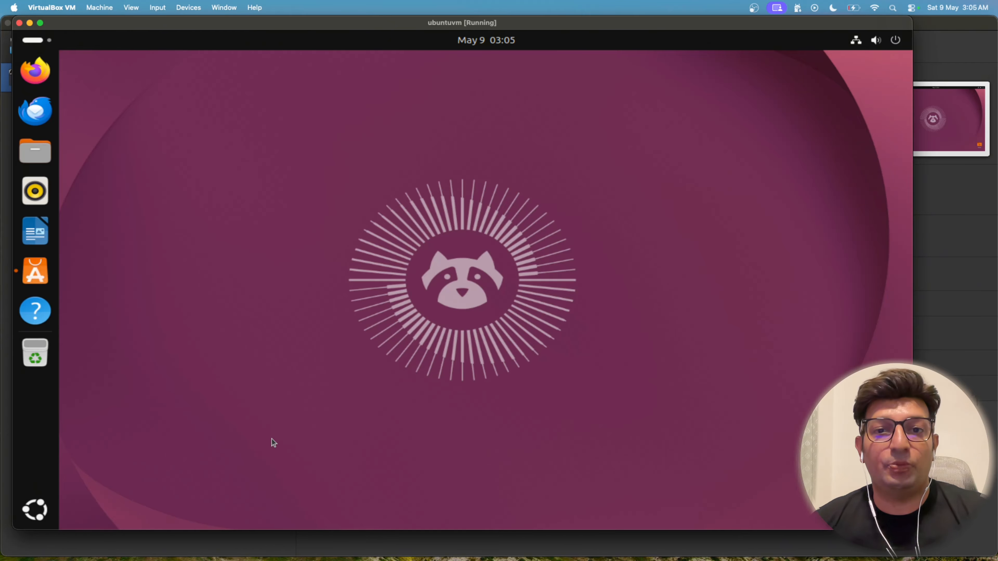
Step: Open the Settings app from the applications overview
click(35, 513)
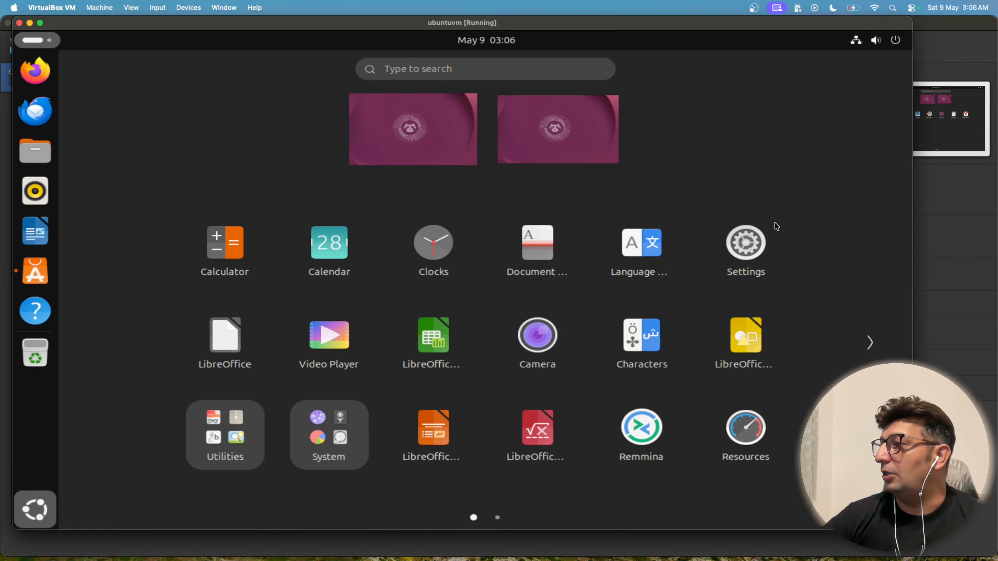
click(758, 242)
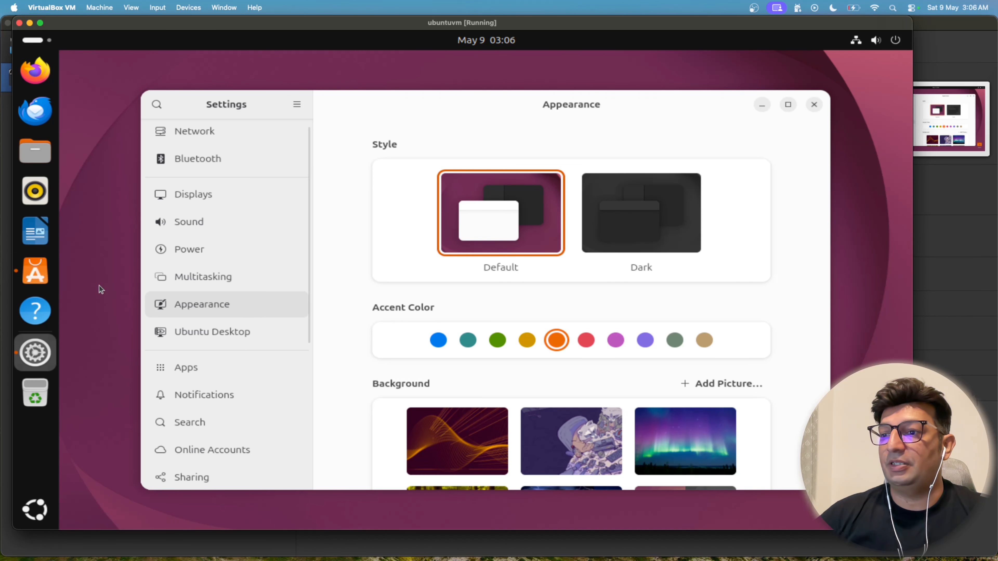
Step: Search the apps for "update", launch Software Updater, and look through the details of the available updates
click(36, 510)
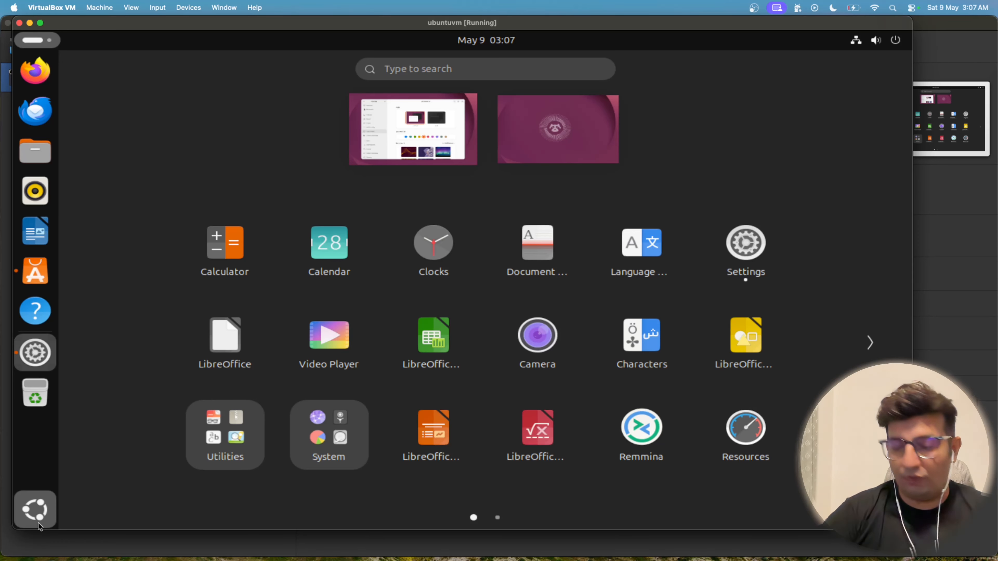
text(update)
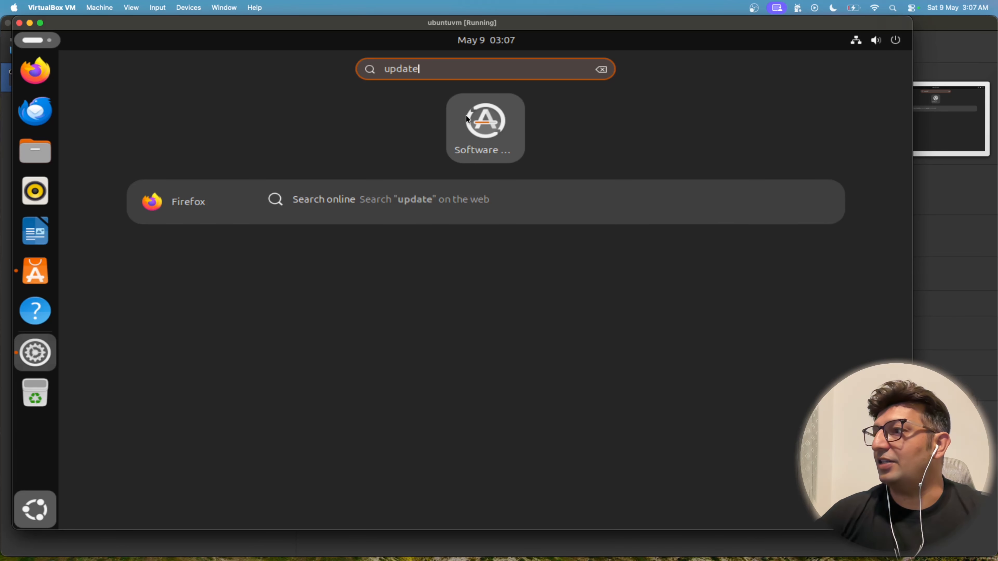
click(507, 143)
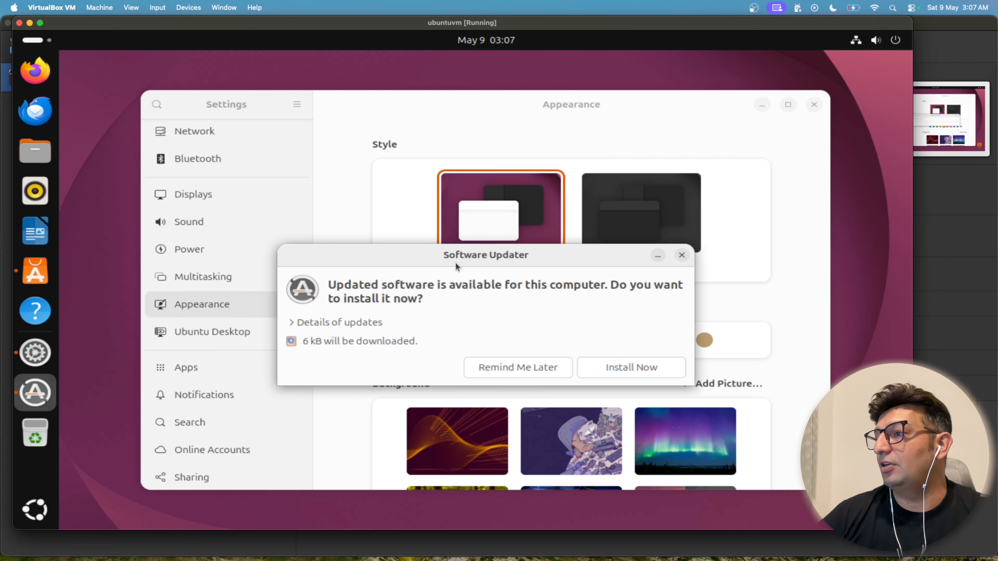
click(295, 327)
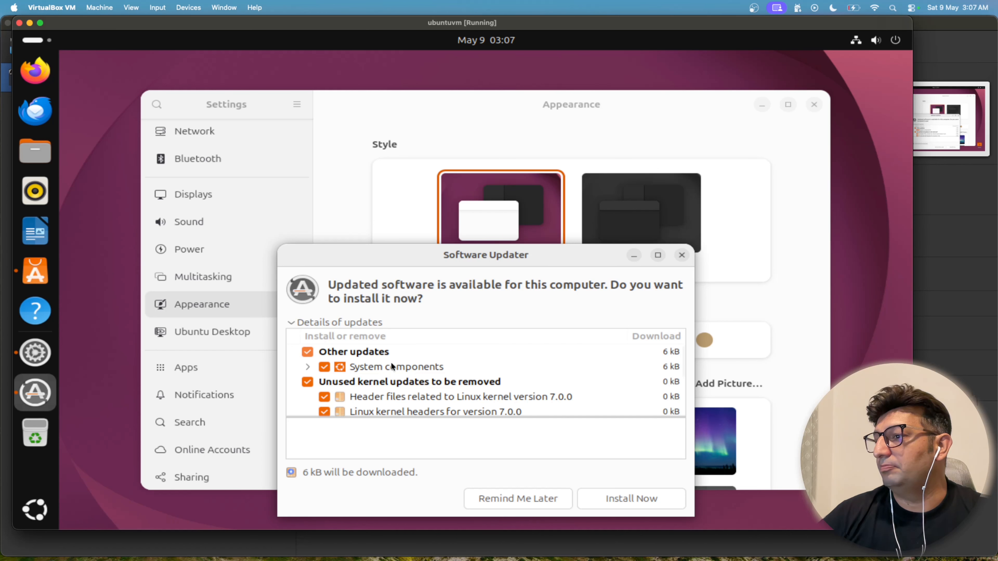
drag(680, 365, 686, 393)
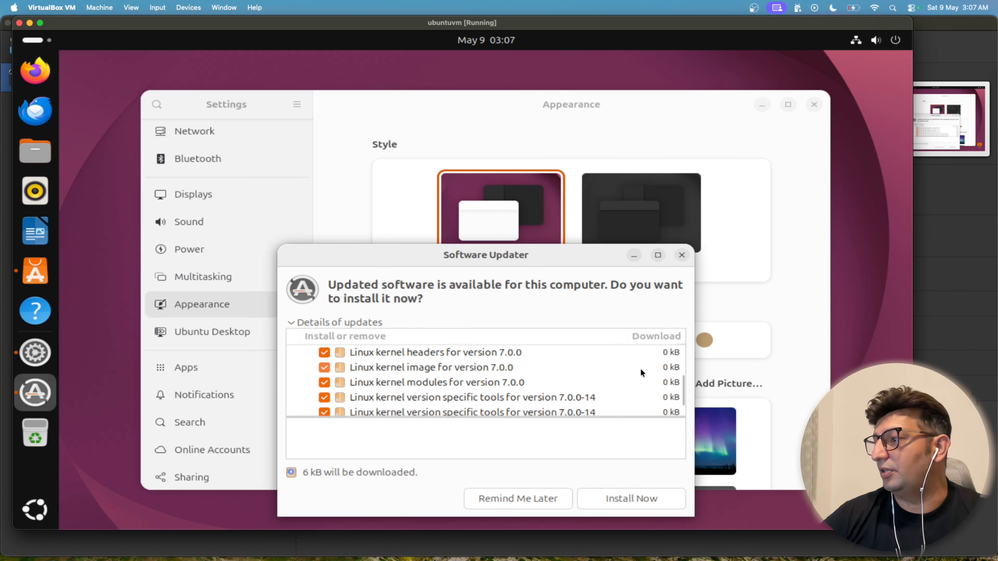
Step: Install the available updates now, authenticating with the account password
click(645, 504)
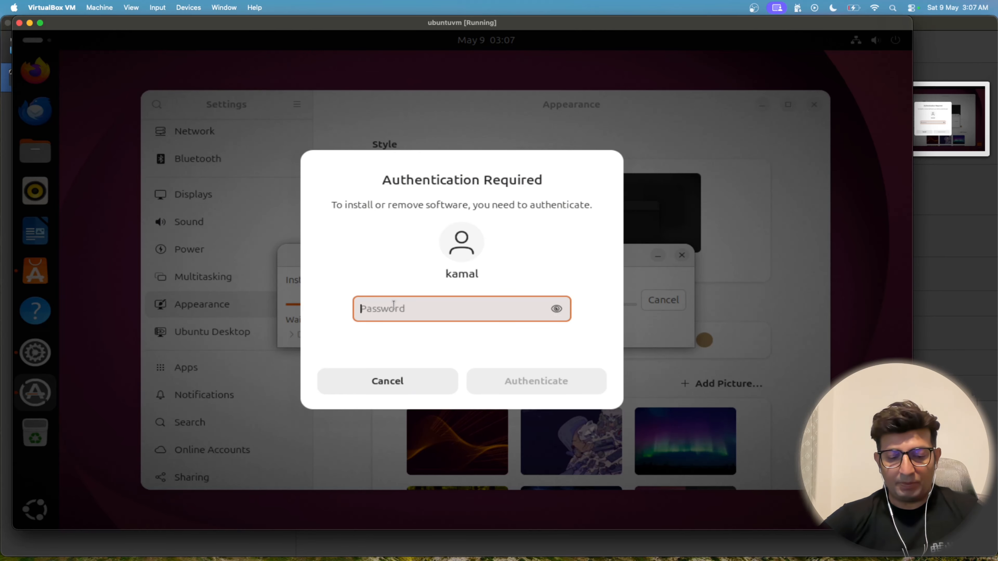
text(*********)
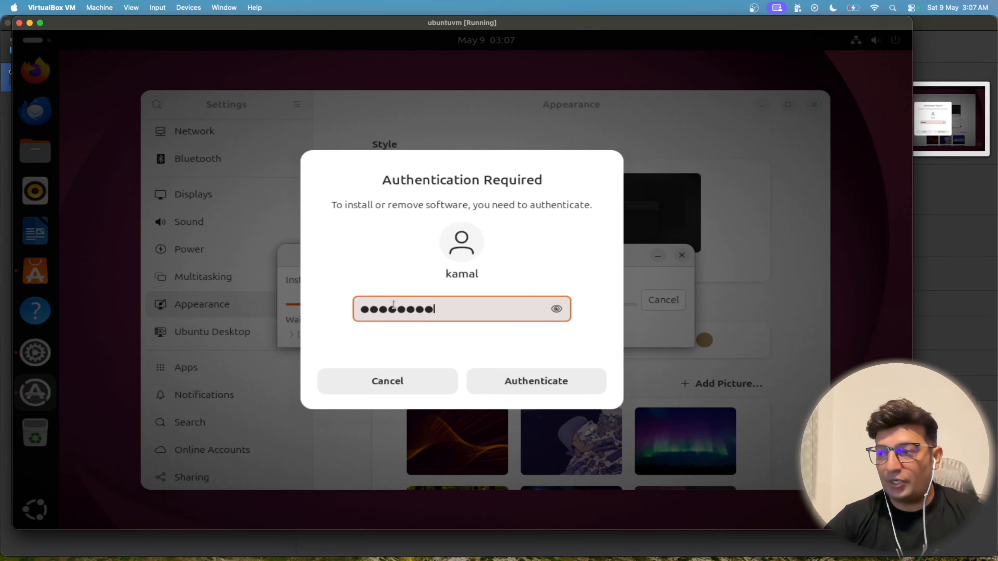
key(Return)
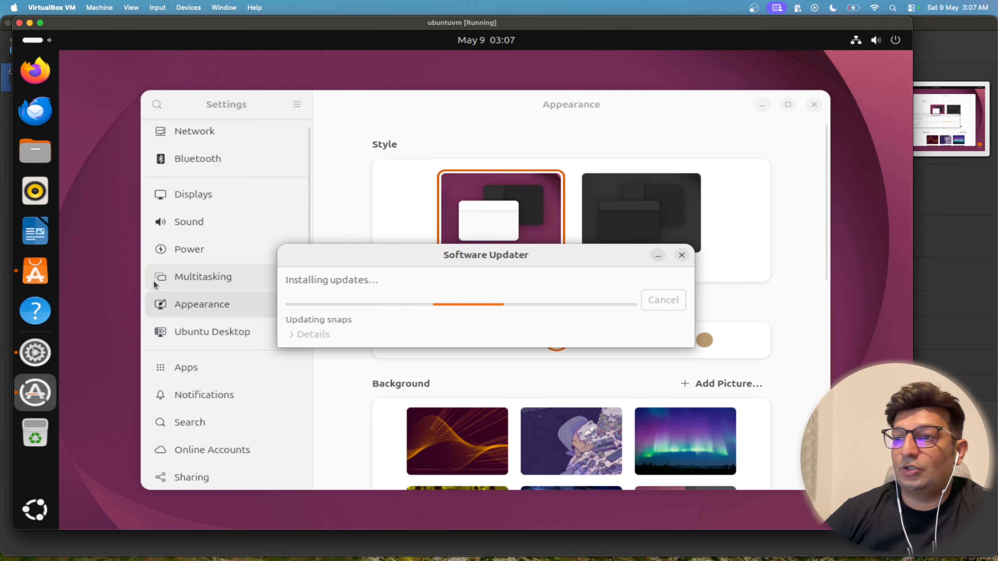
Step: Open App Center and browse the apps in the Featured category
click(48, 281)
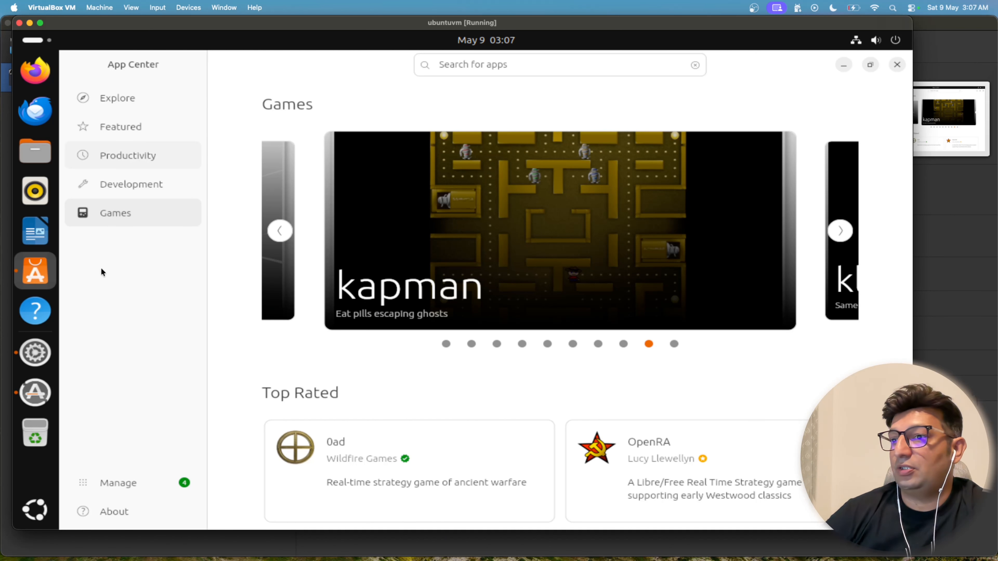
click(144, 126)
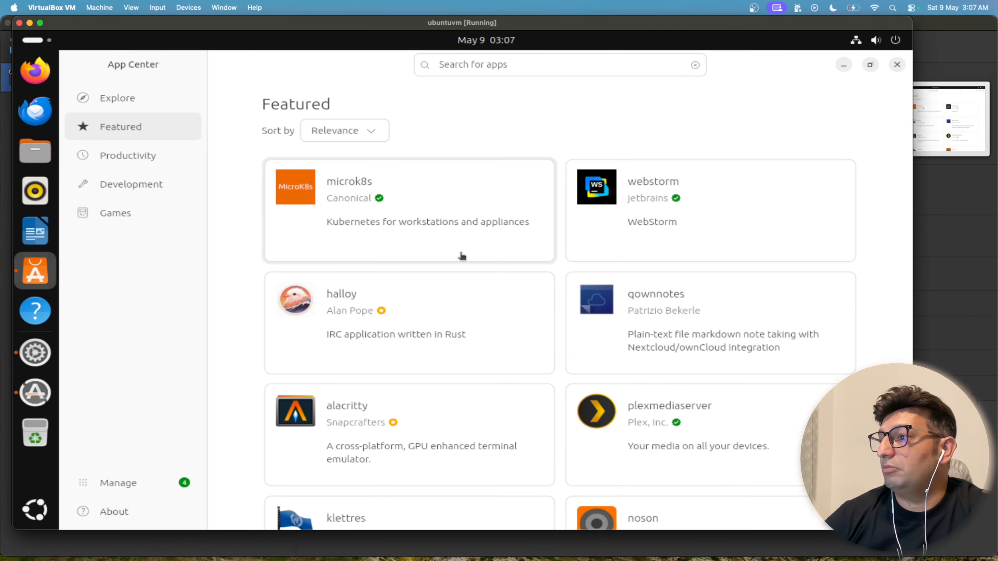
scroll(503, 276, down, 5)
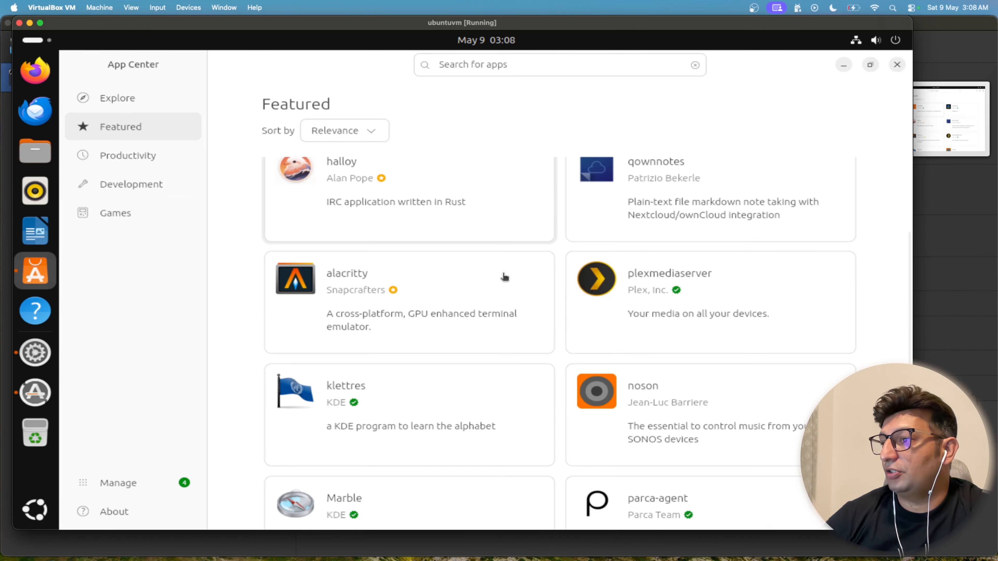
scroll(504, 277, down, 3)
scroll(505, 277, up, 7)
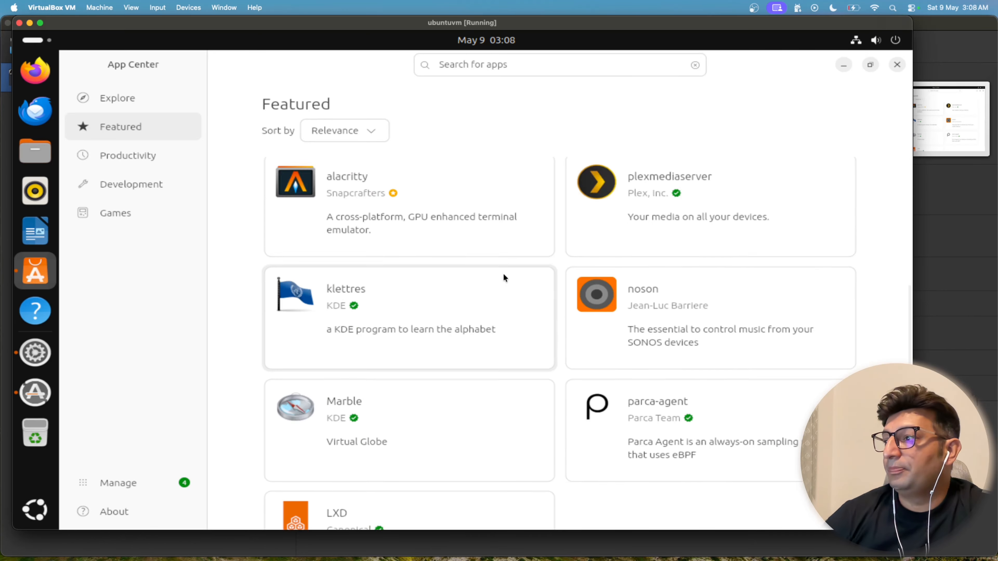